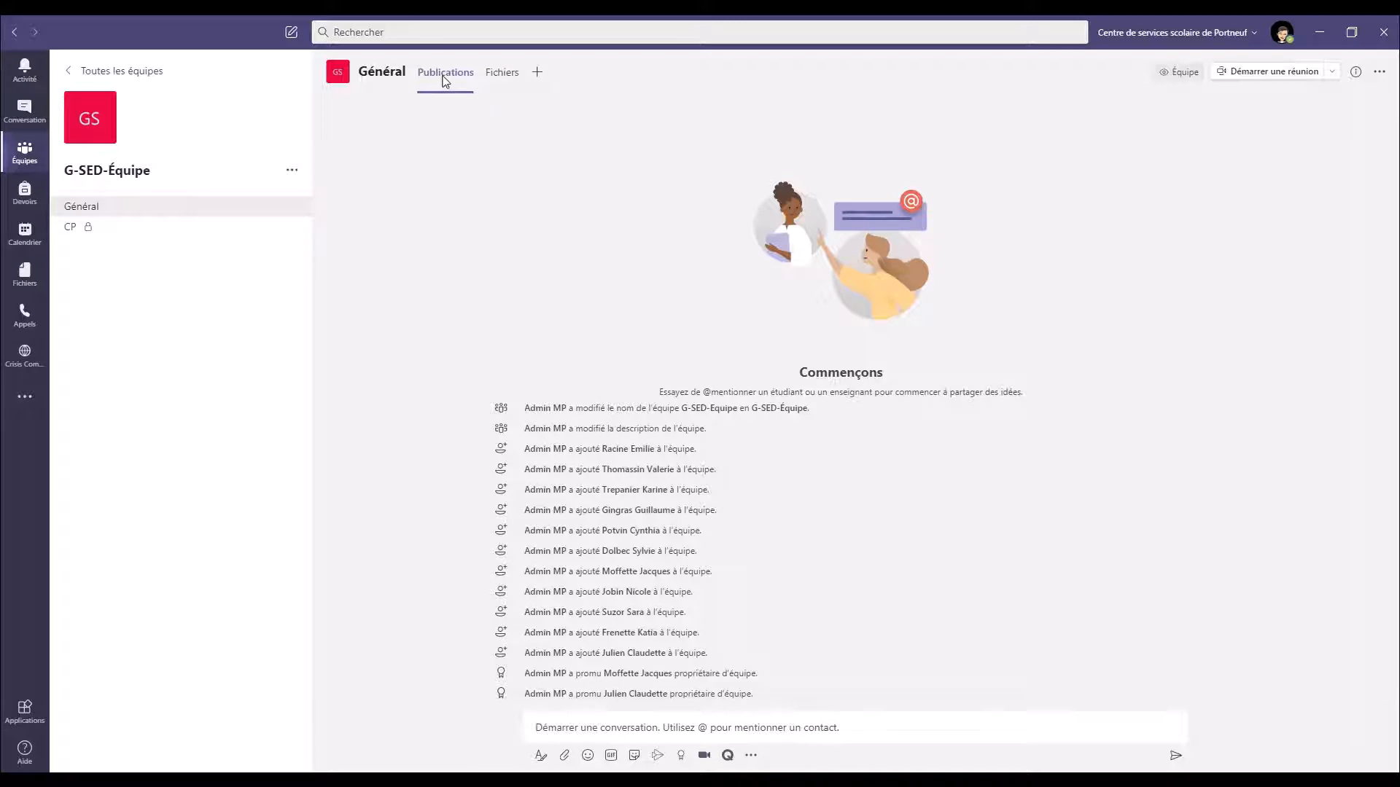
# Put the cursor in the empty 'Démarrer une conversation' box of the Général channel
pyautogui.click(628, 735)
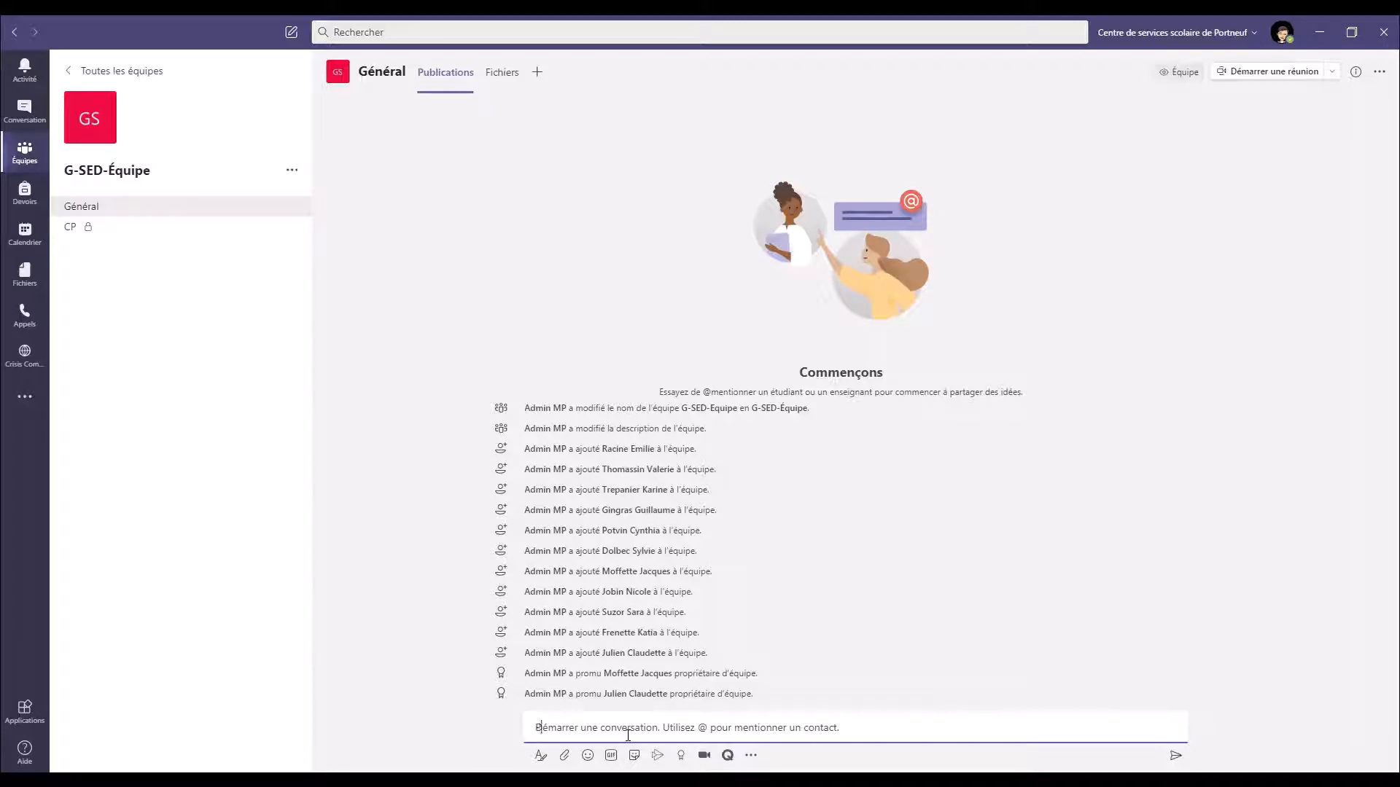
# Post 'Personne ne reçoit de notification pour cette publication.' in Général
pyautogui.write('Personne ne reçoit de notification pour cette publication.')
pyautogui.press('Return')
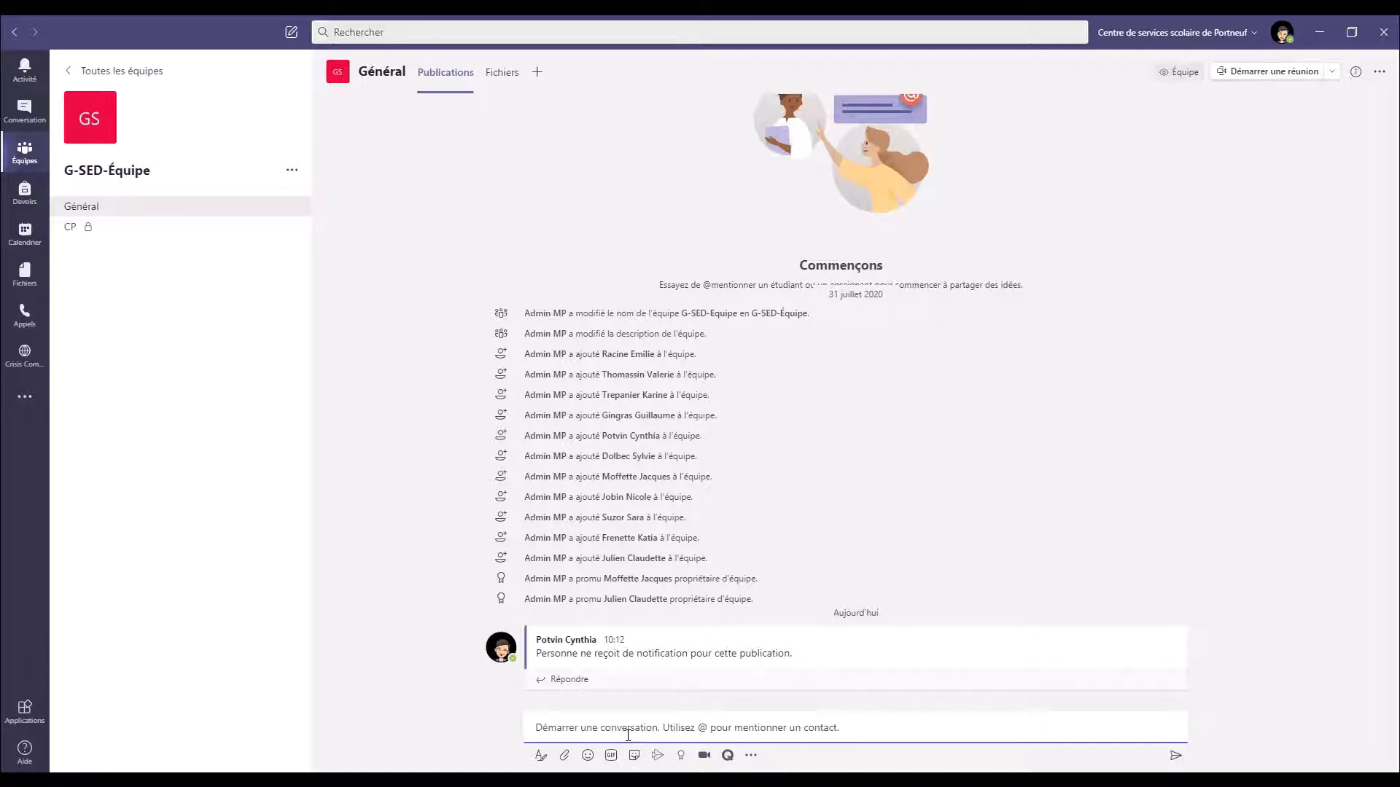
pyautogui.write('@')
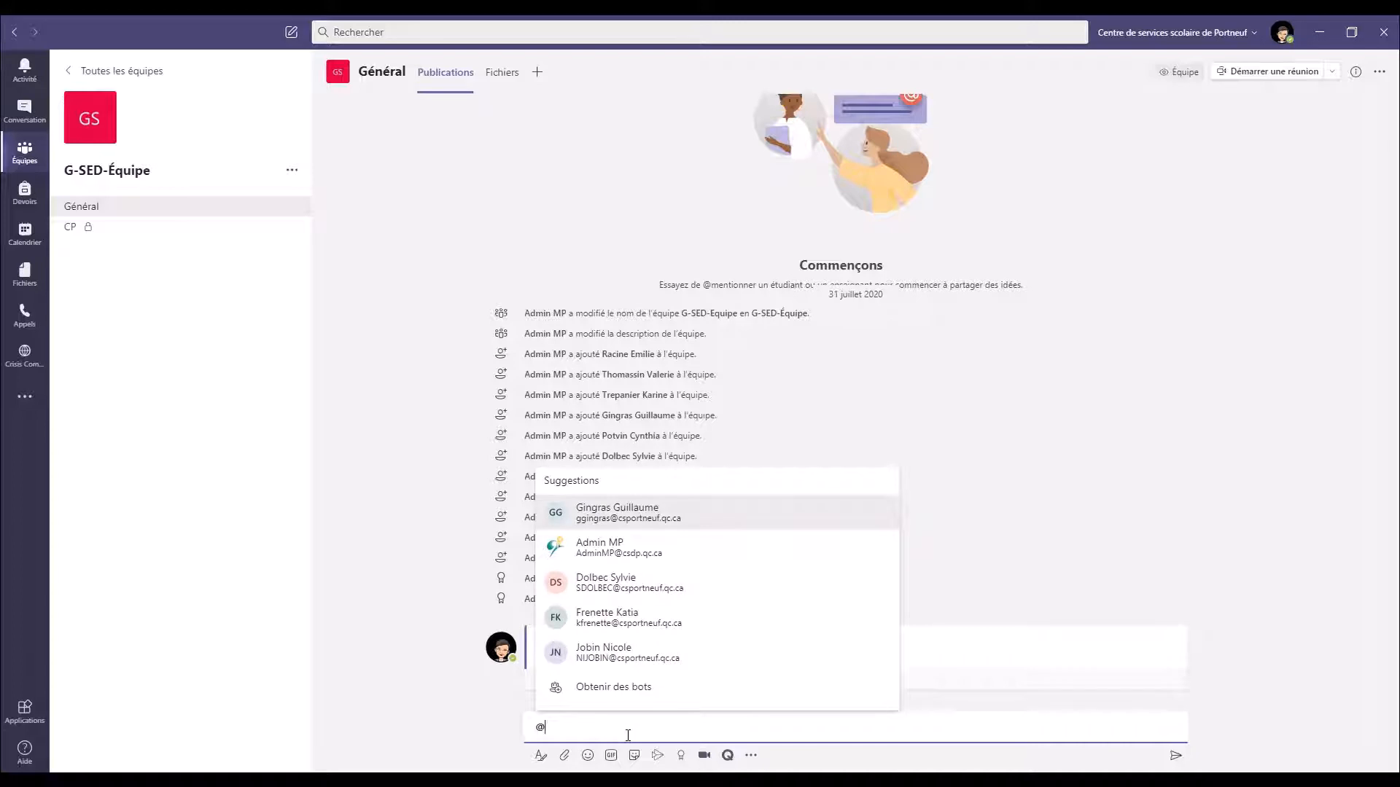
pyautogui.write('G-SED')
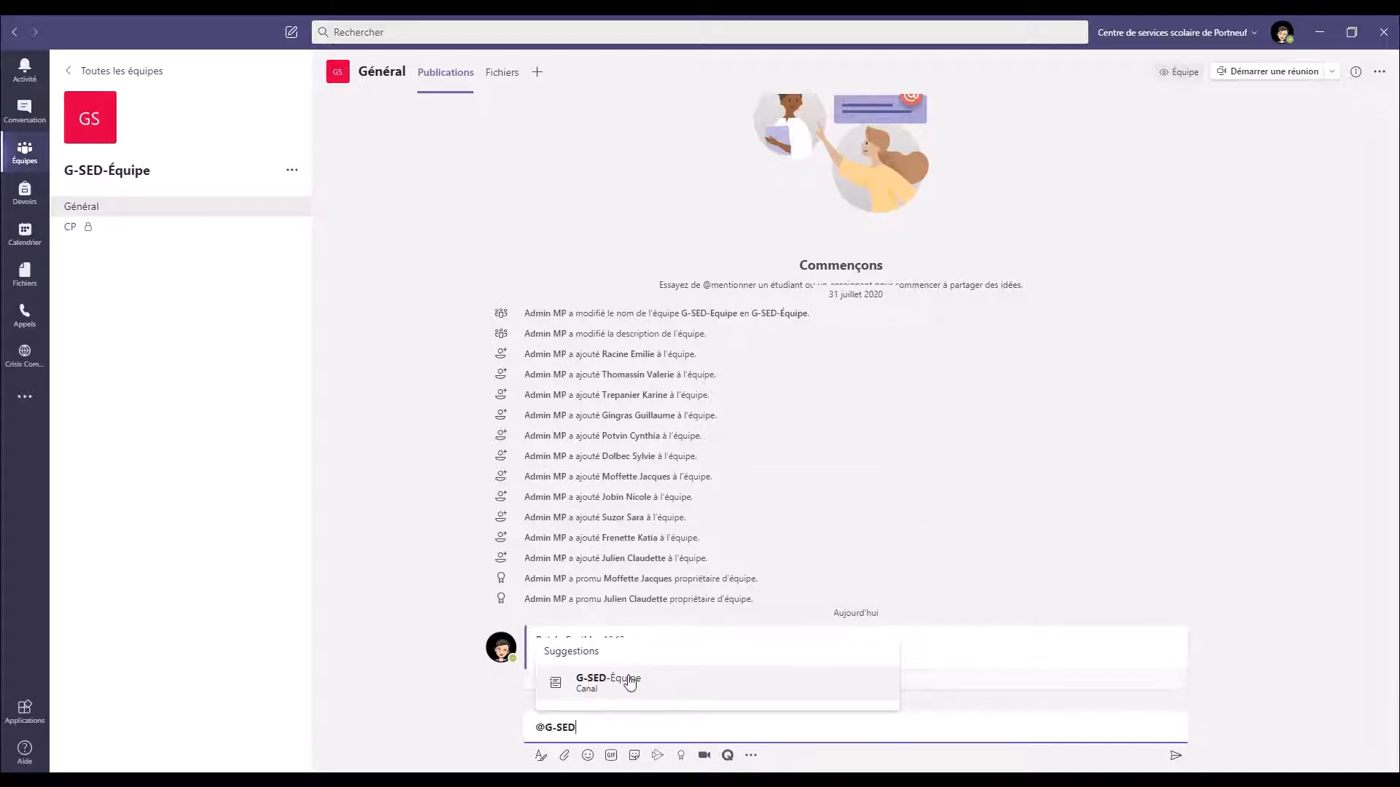
pyautogui.click(630, 683)
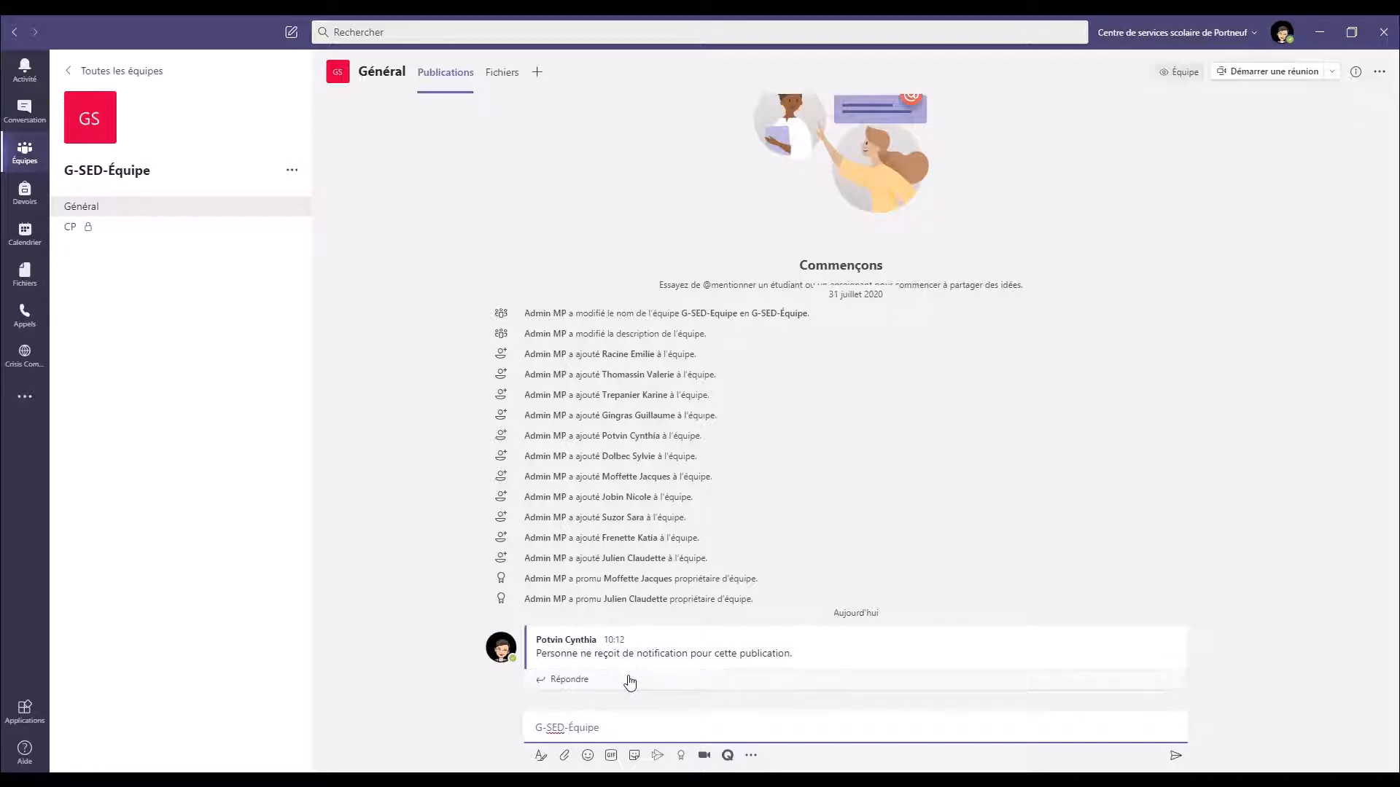
pyautogui.write("Bienvenue dans le groupe ! Ne vous occupez pas de cette notification, c'est pour une capsule vidéo ! :)")
pyautogui.press('Return')
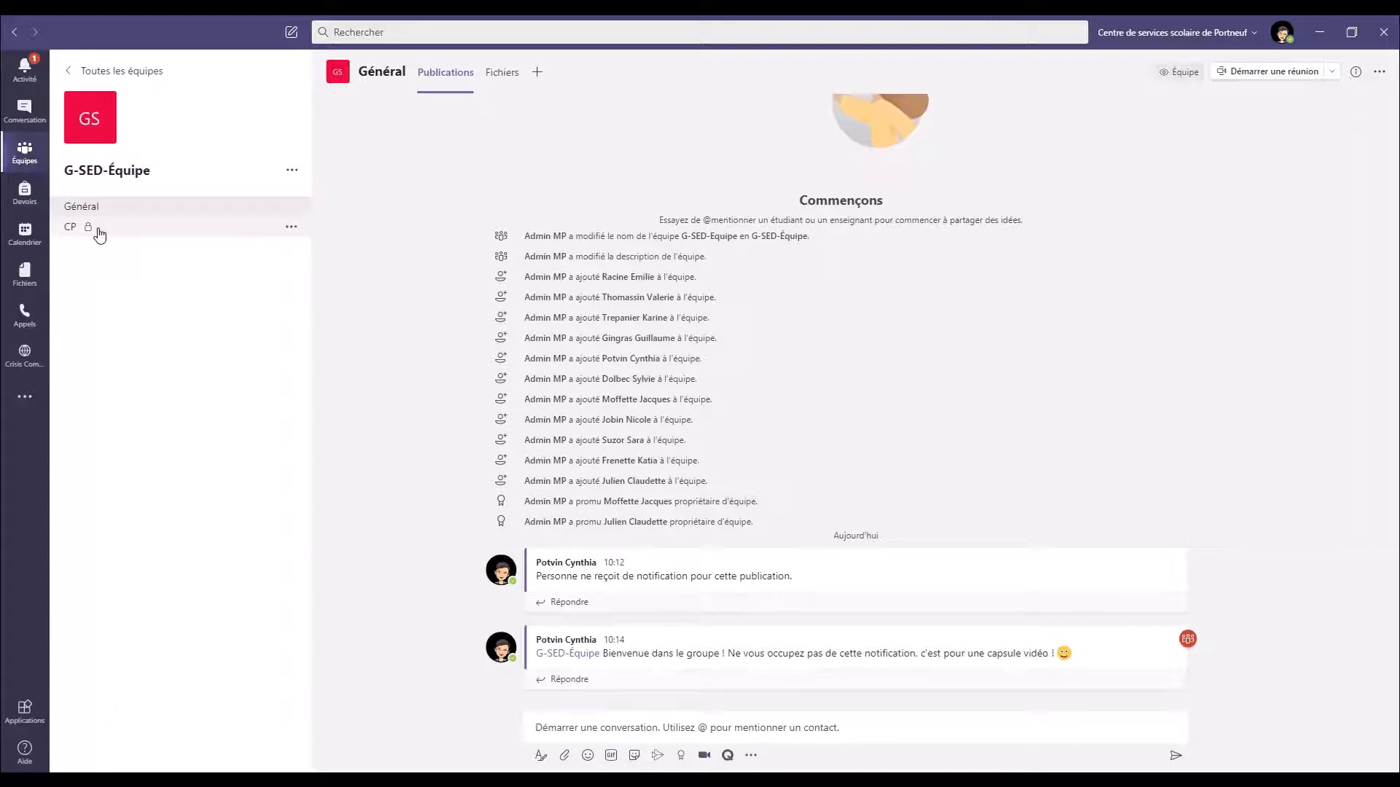
pyautogui.click(100, 234)
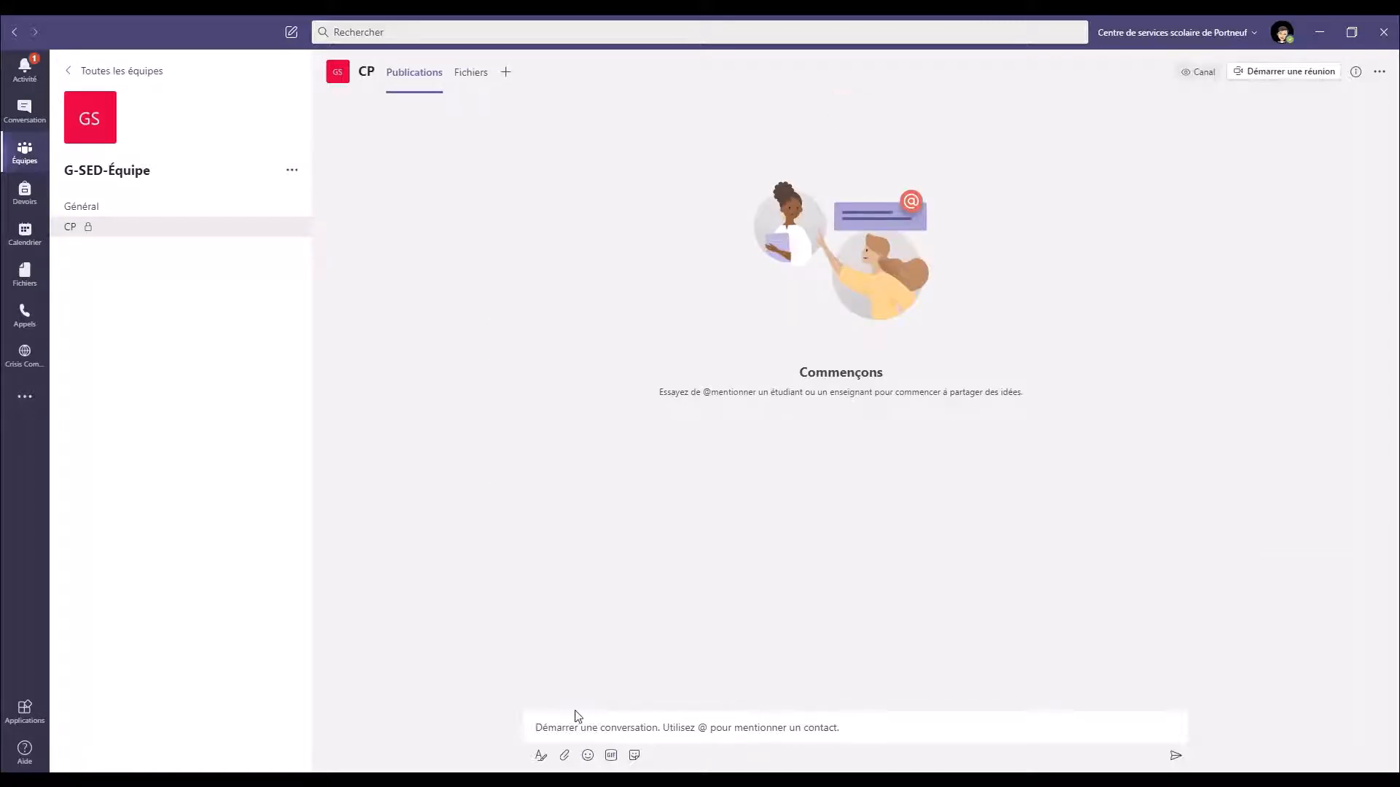
pyautogui.click(586, 729)
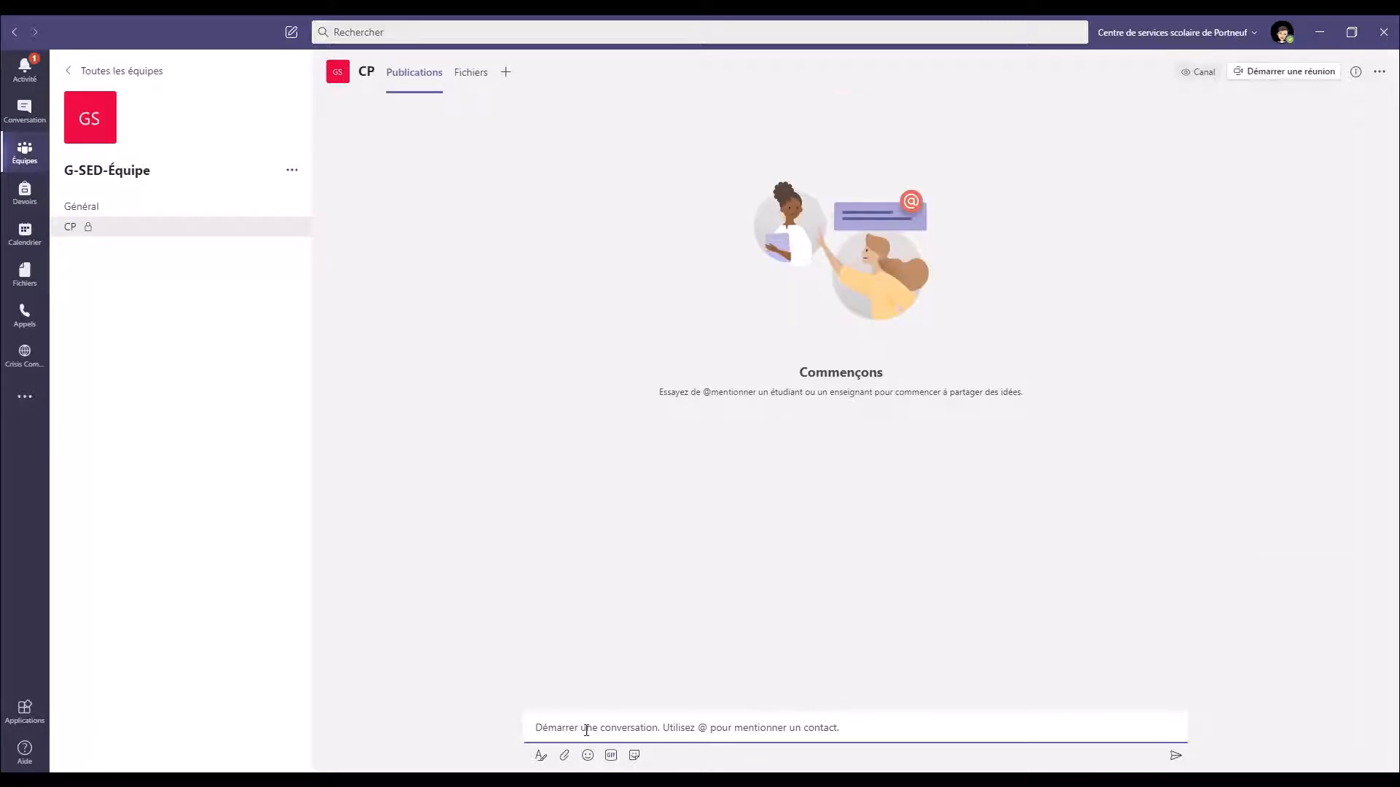
pyautogui.write('@')
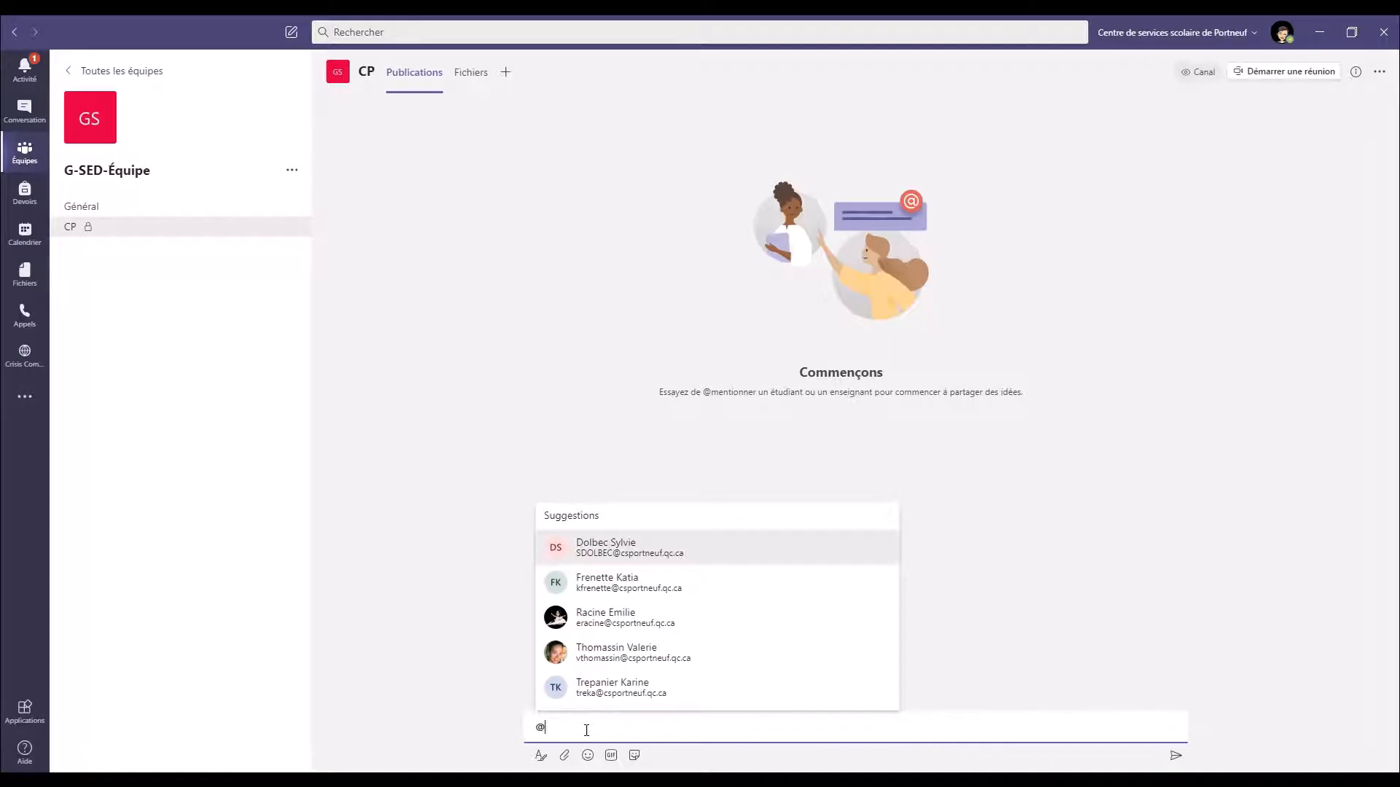
pyautogui.write('CP')
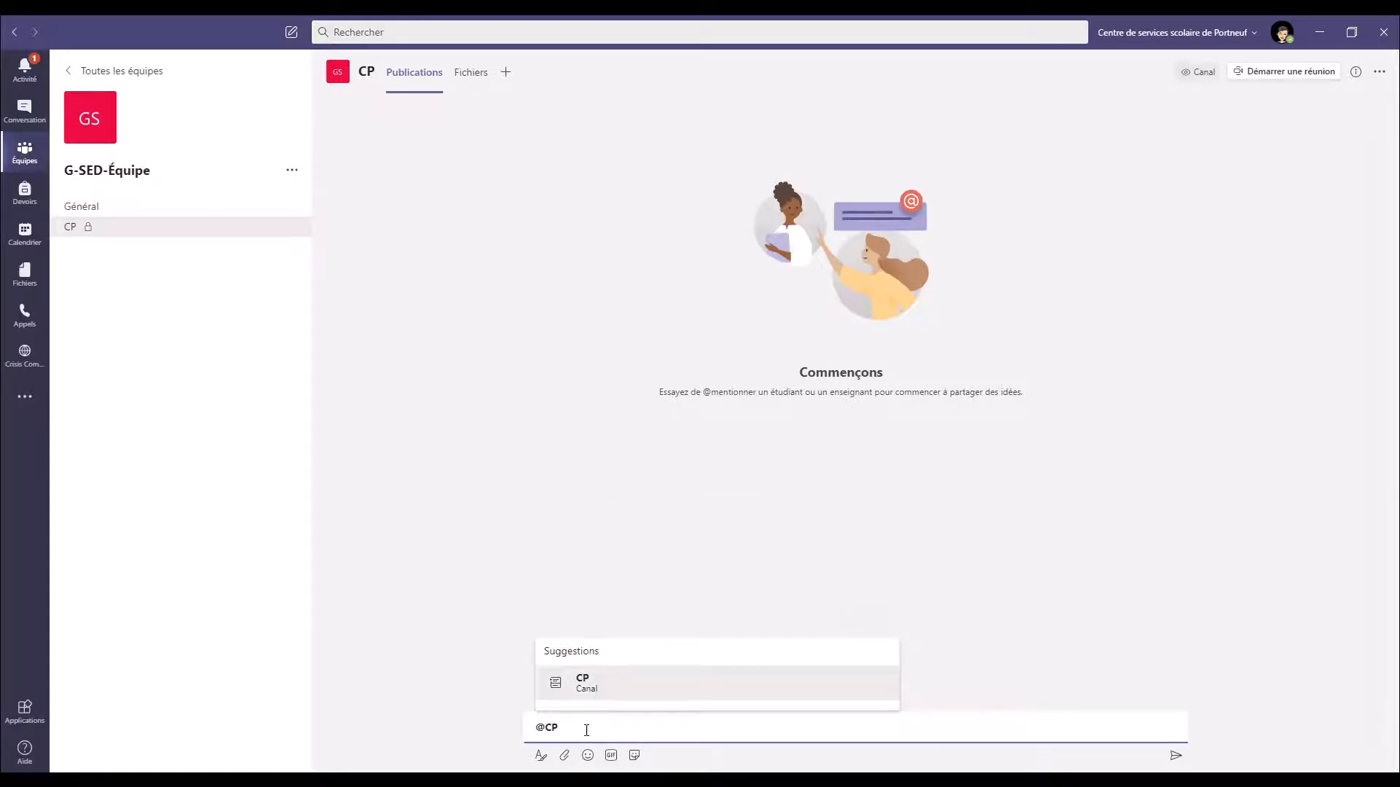
pyautogui.click(608, 689)
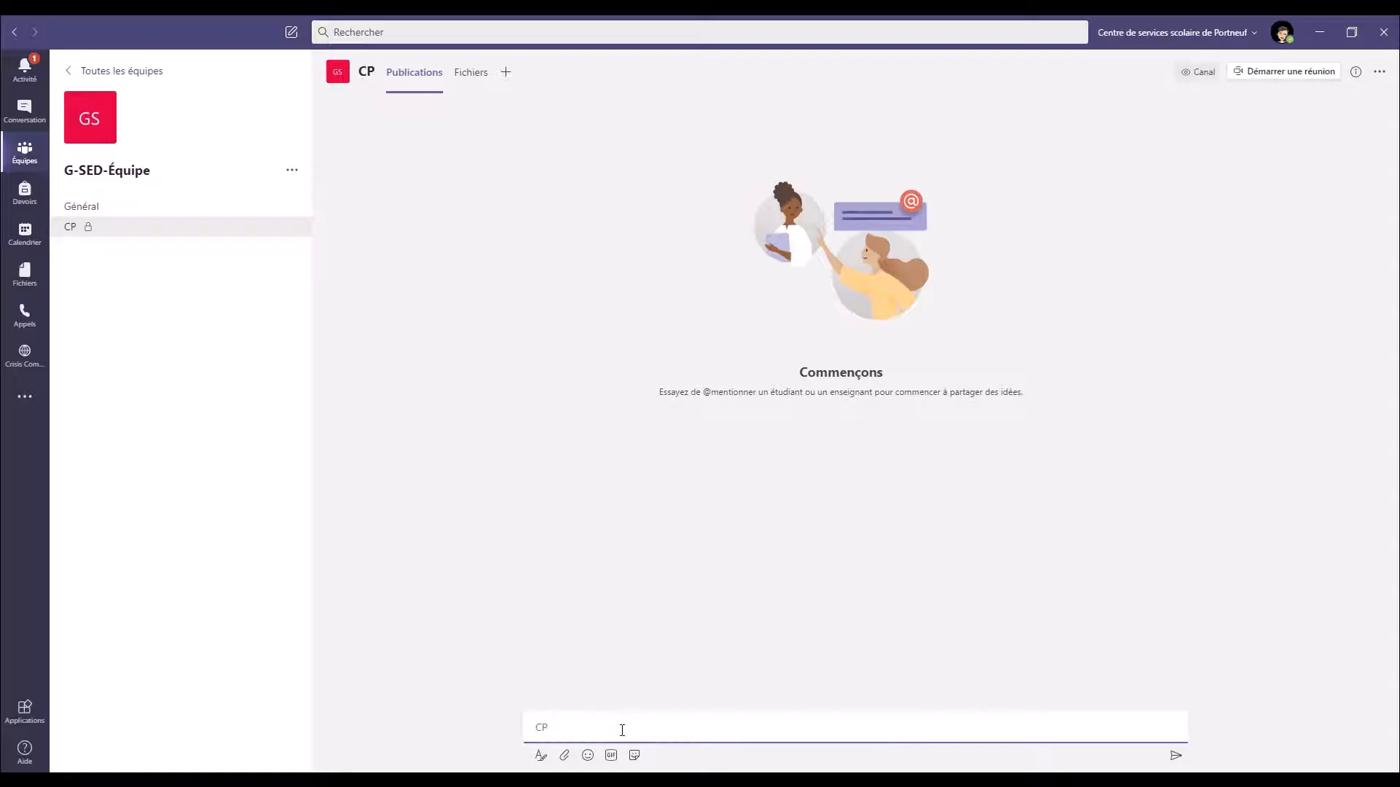
pyautogui.write('Ne vous occupez pas de celle-là non plus ! :D')
pyautogui.press('Return')
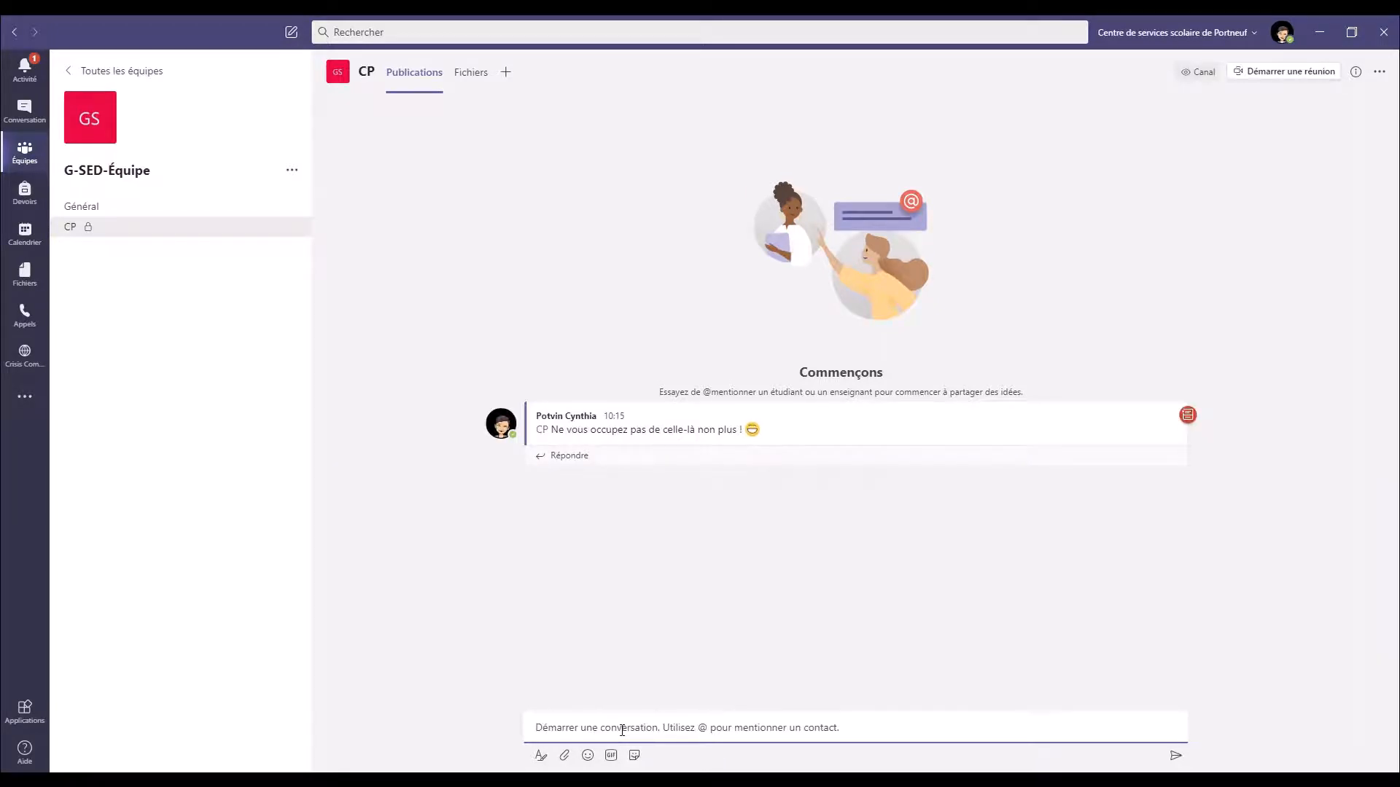
pyautogui.click(81, 206)
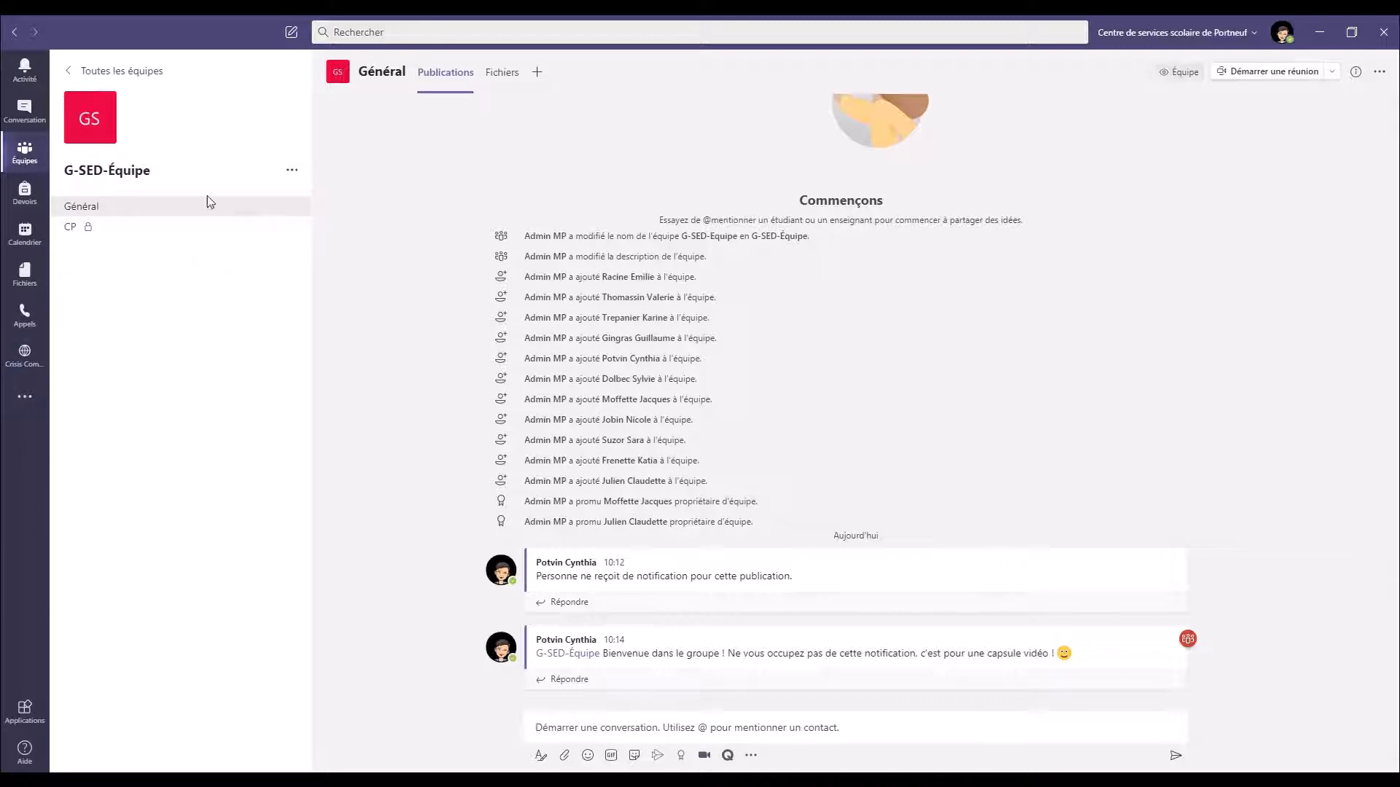
# Open Gérer les balises from the G-SED-Équipe options menu
pyautogui.click(293, 172)
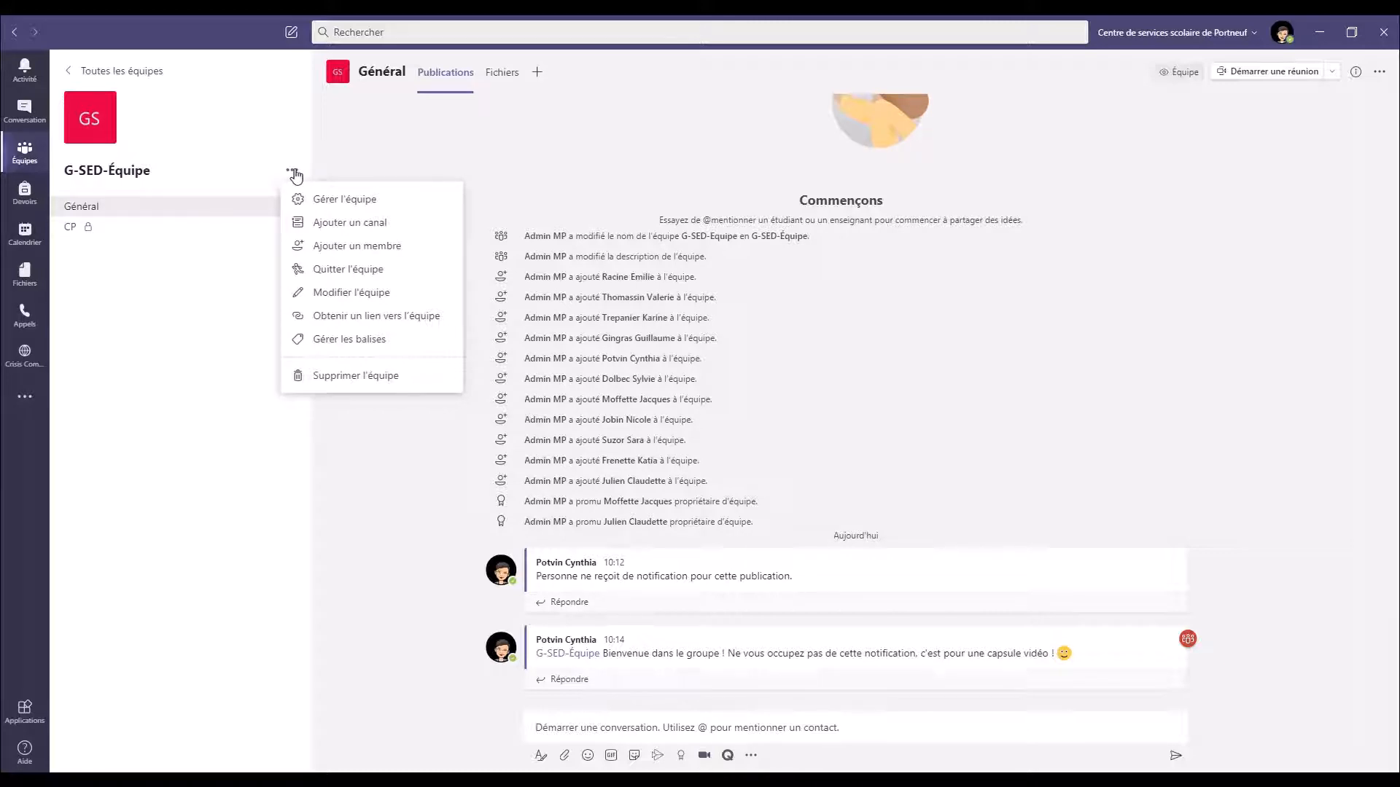
pyautogui.click(362, 344)
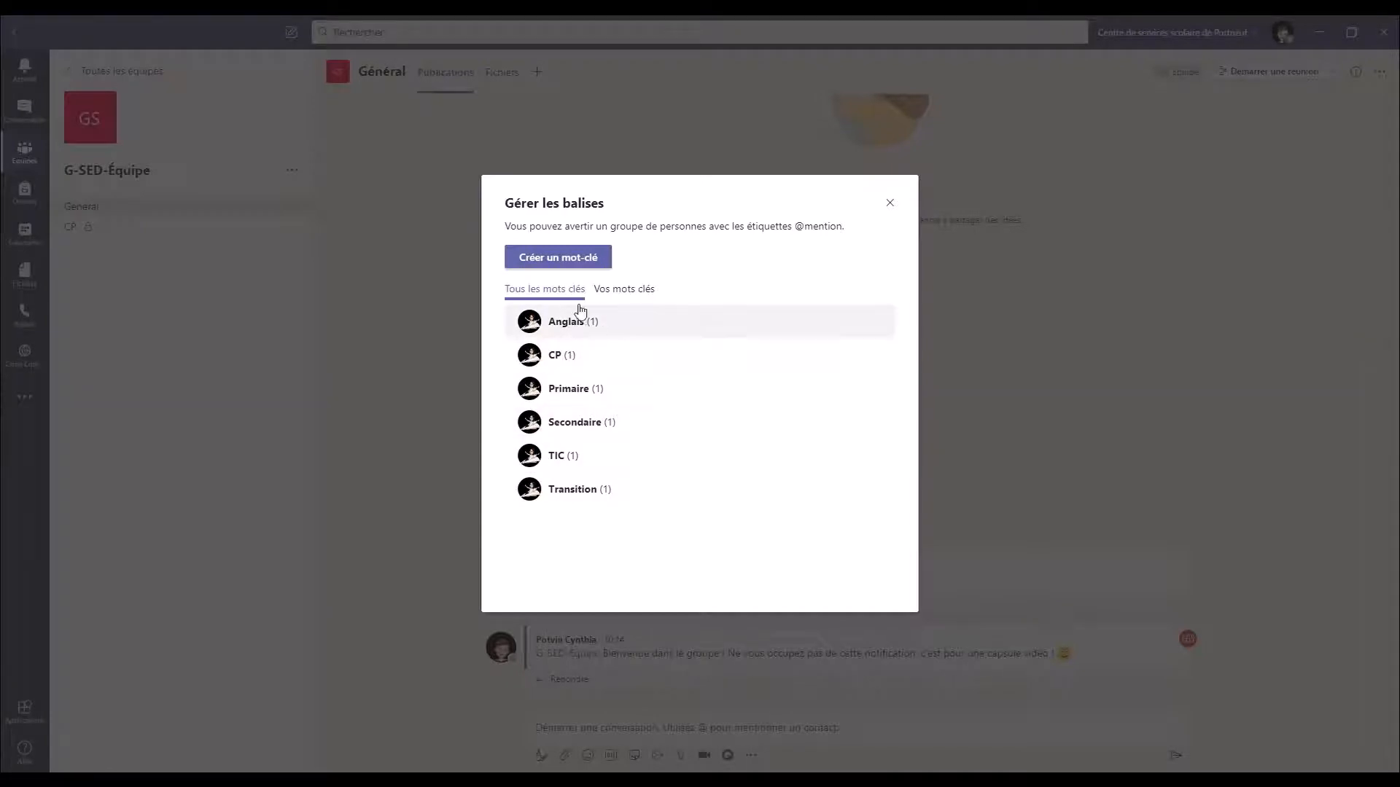
# Create a Maths tag with one staff member added as its contact
pyautogui.click(580, 263)
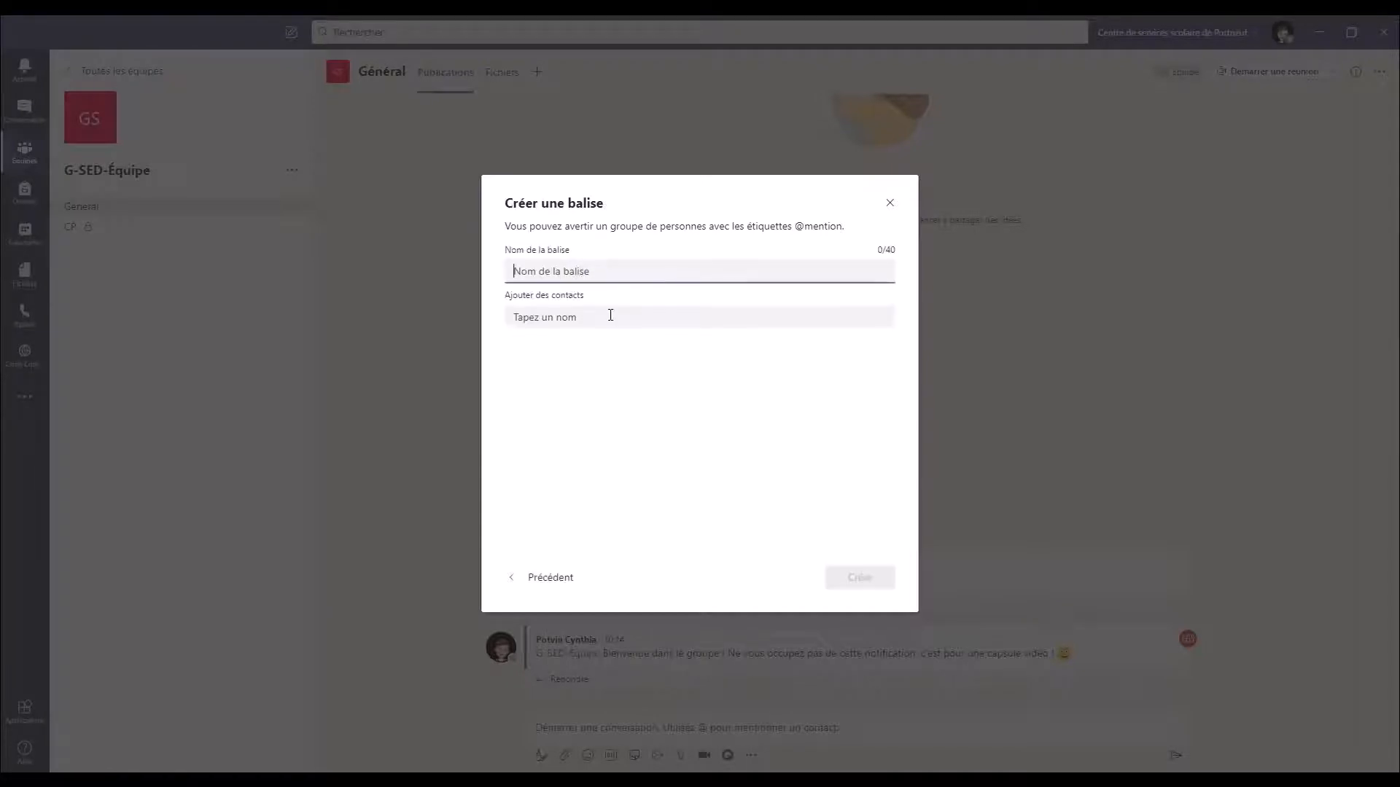
pyautogui.write('Maths')
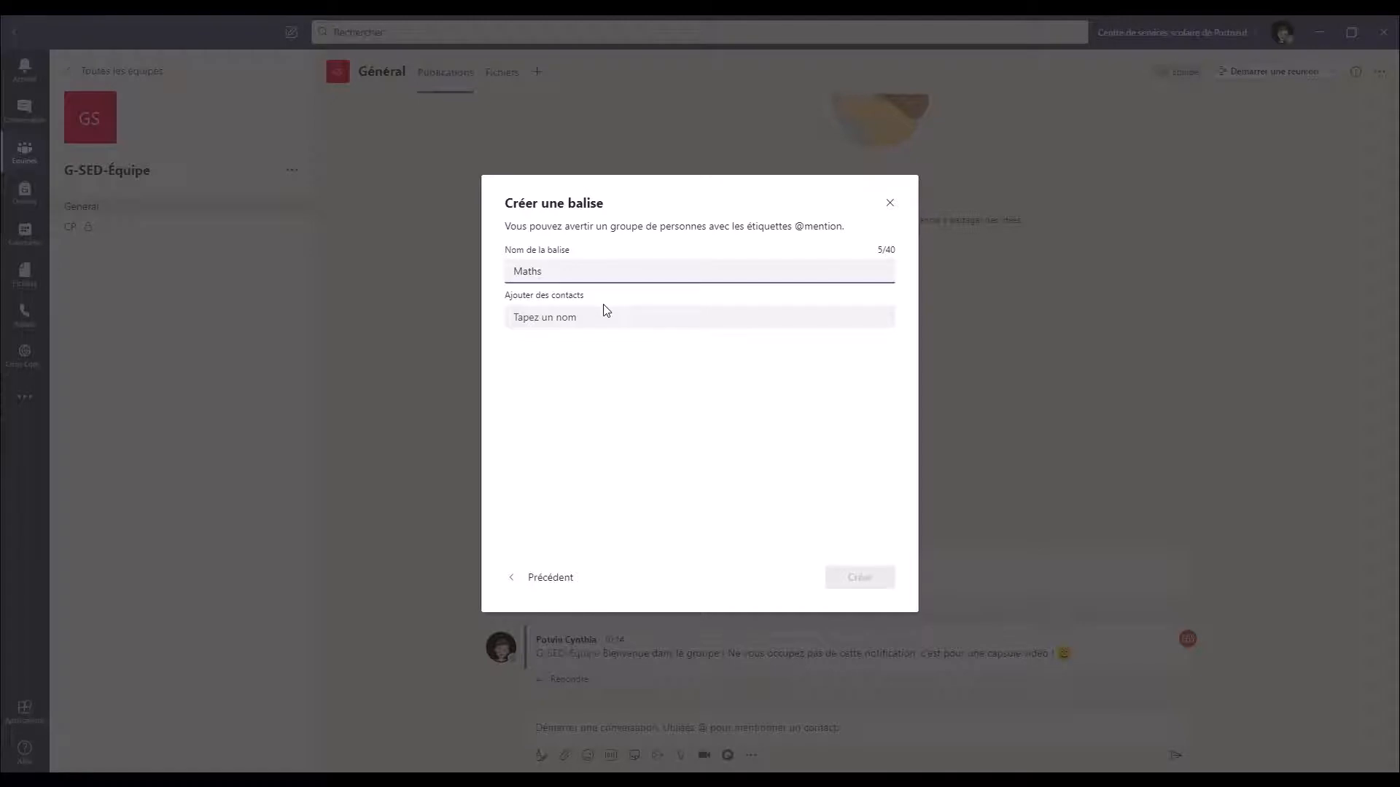
pyautogui.click(620, 319)
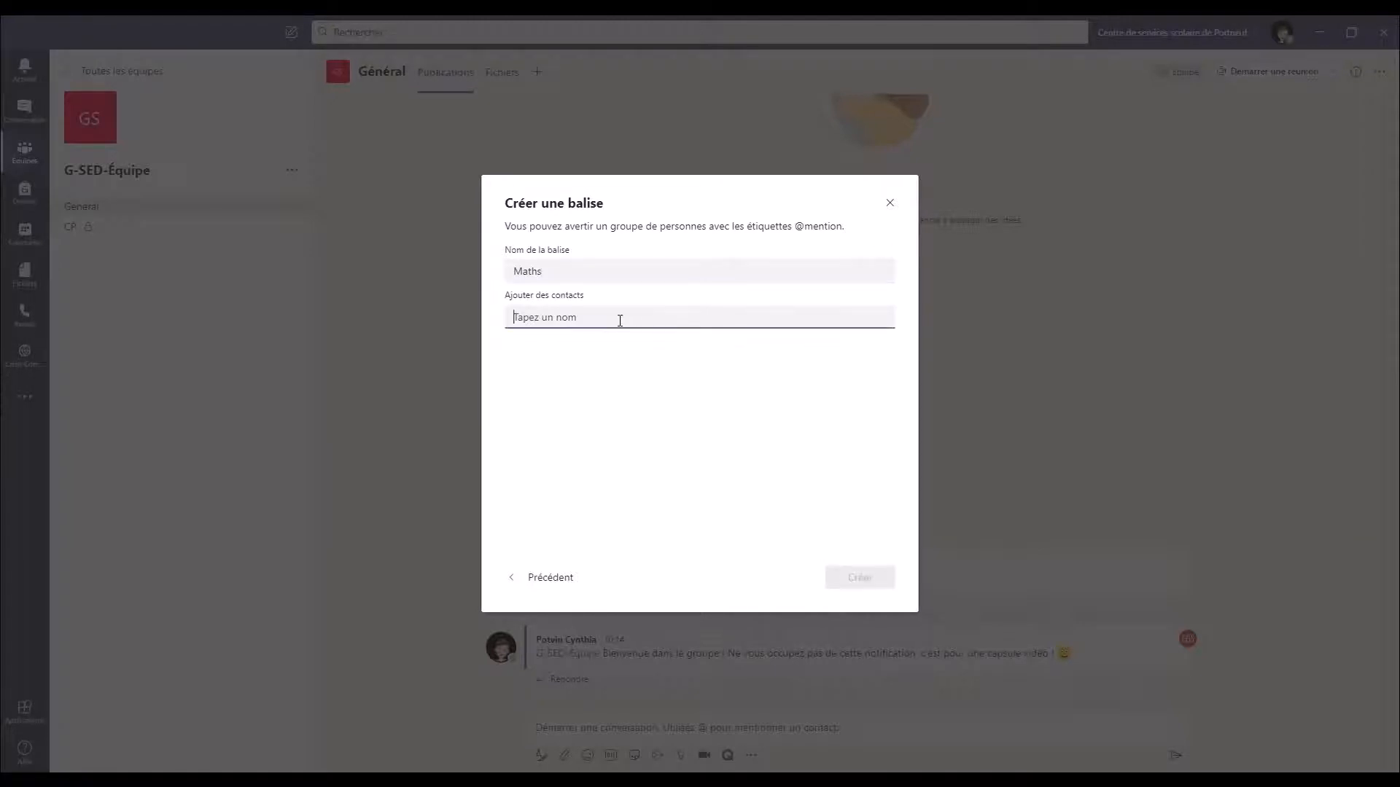
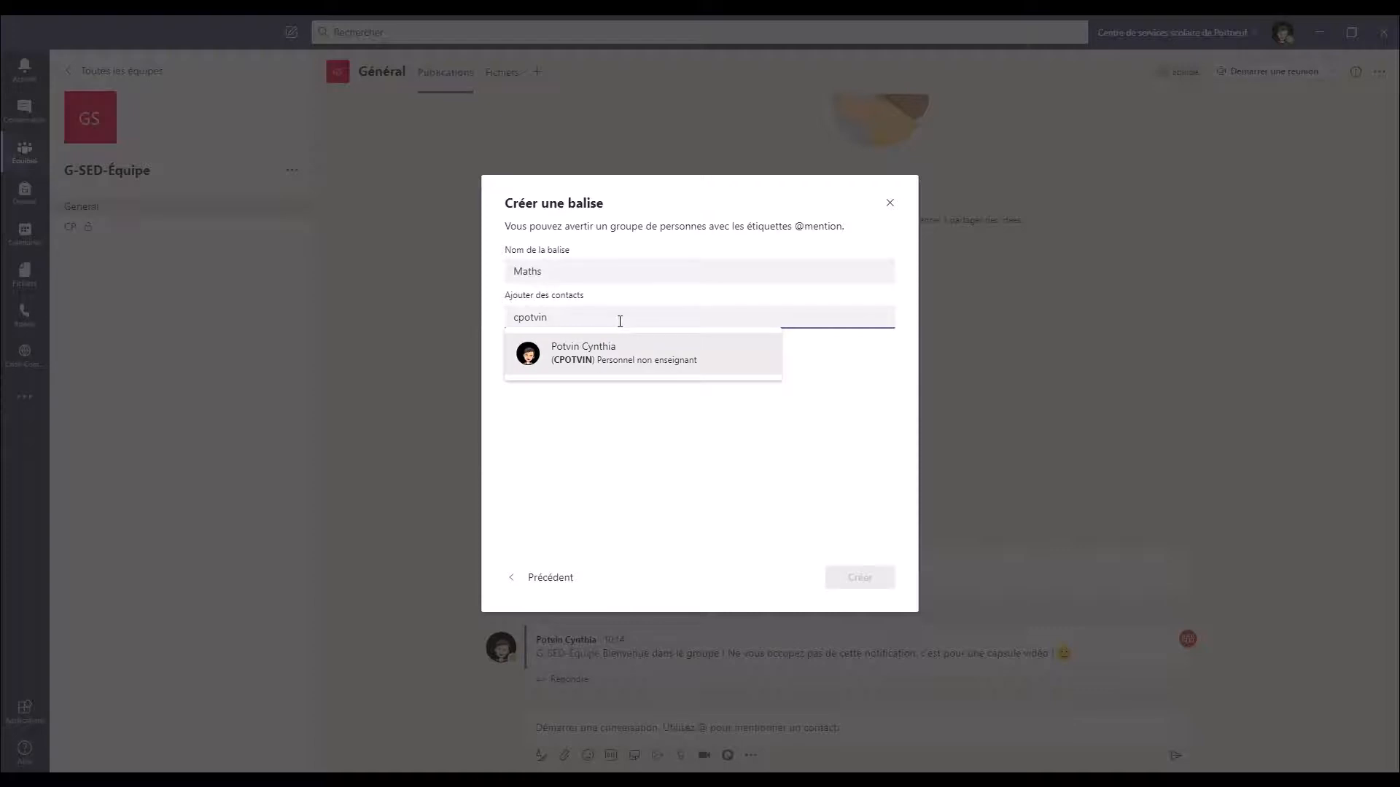
pyautogui.click(602, 368)
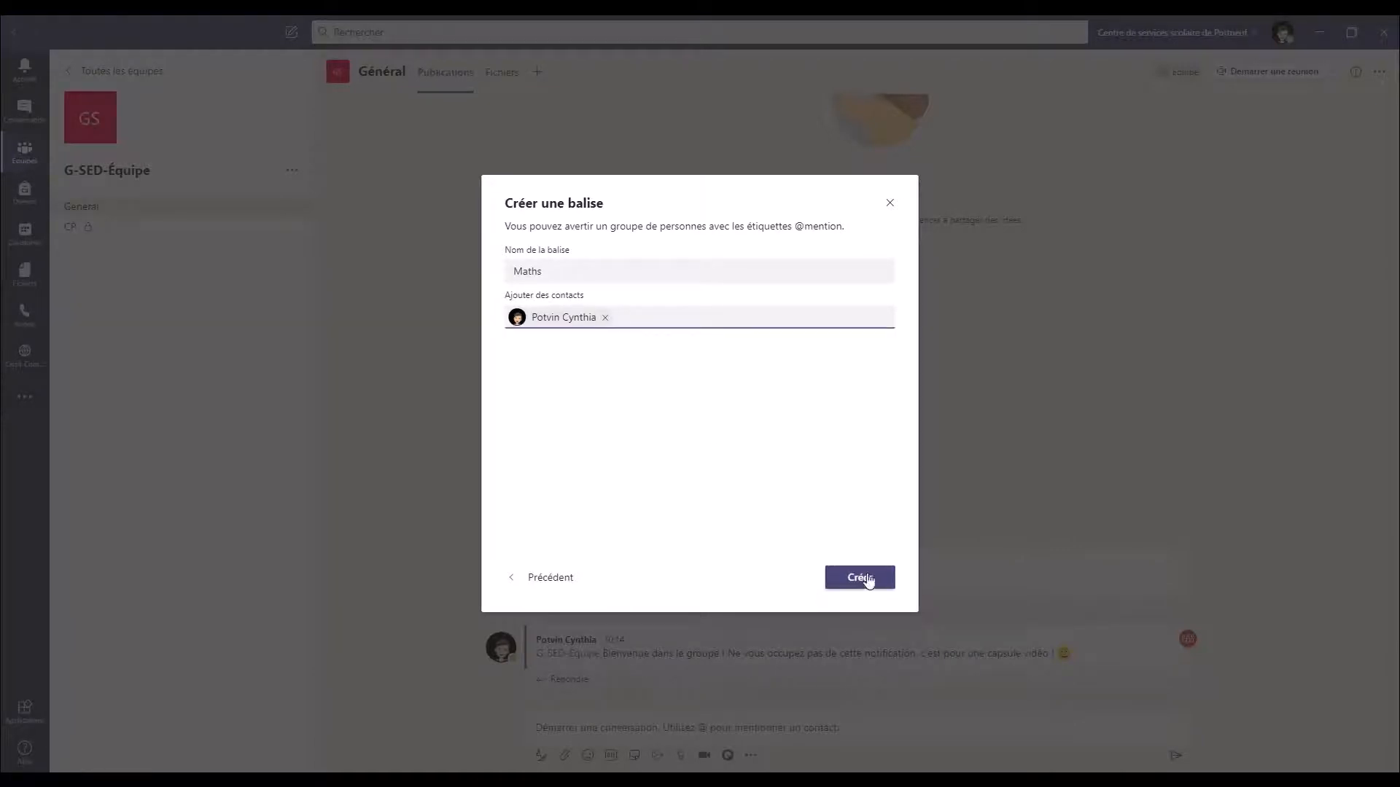
pyautogui.click(882, 580)
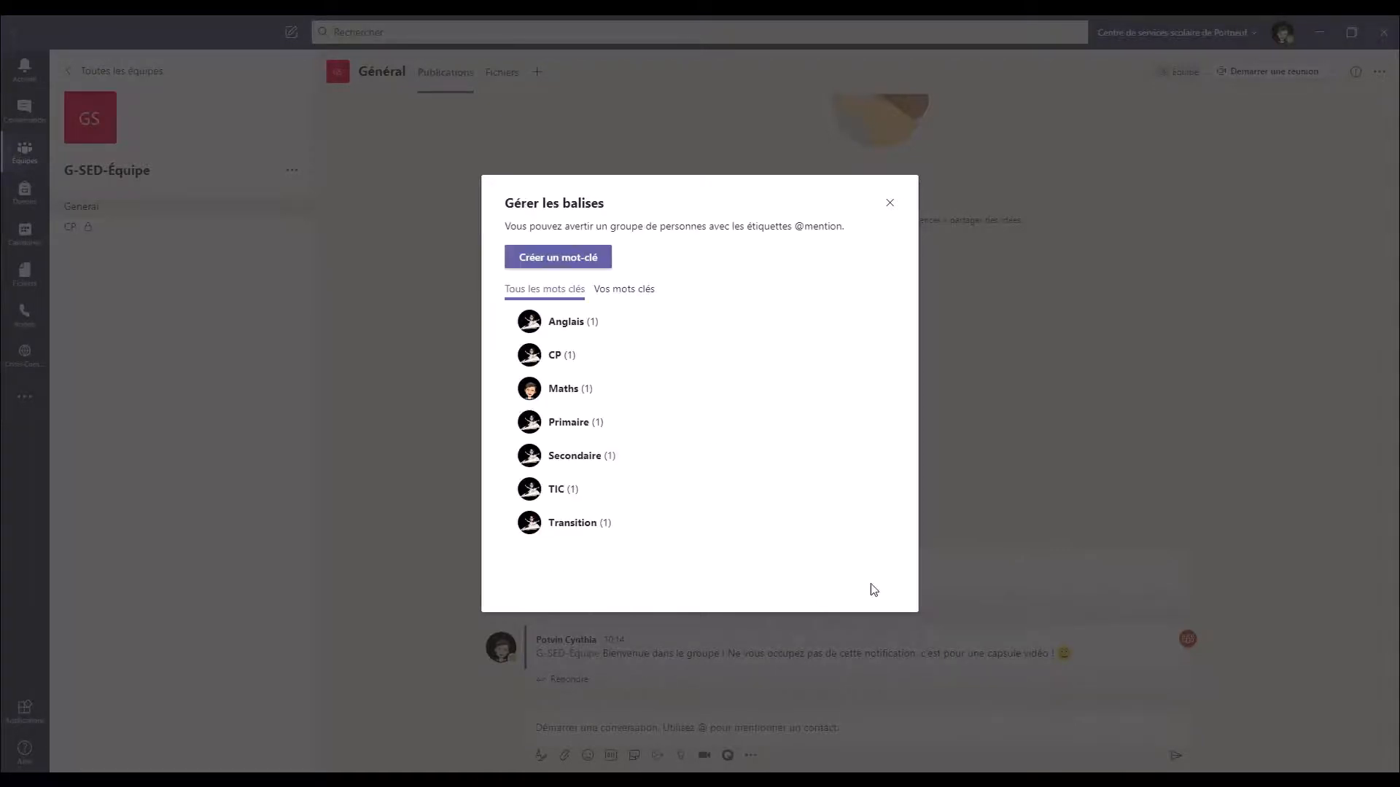
# Create a Français tag with contacts, then close the tag management window
pyautogui.click(567, 261)
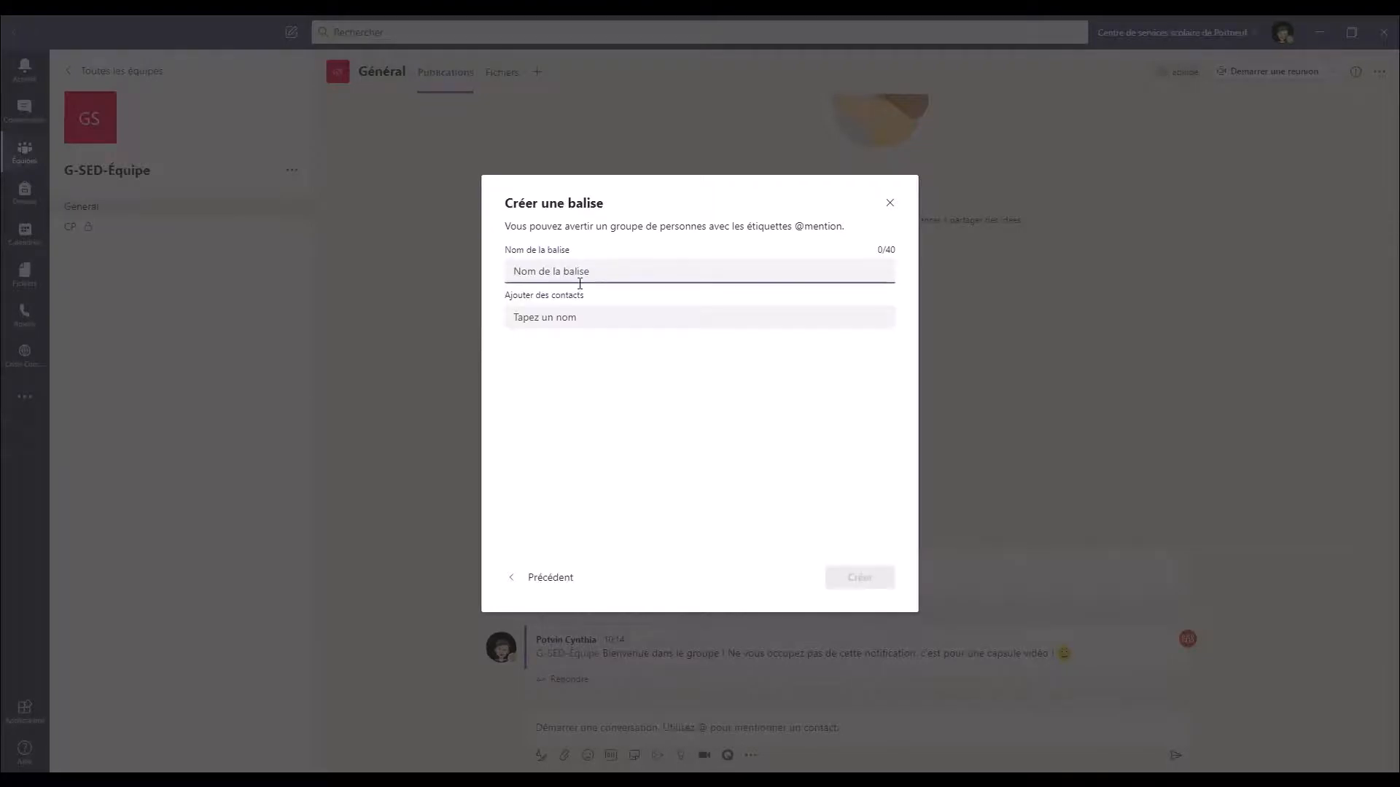
pyautogui.write('Français')
pyautogui.click(569, 325)
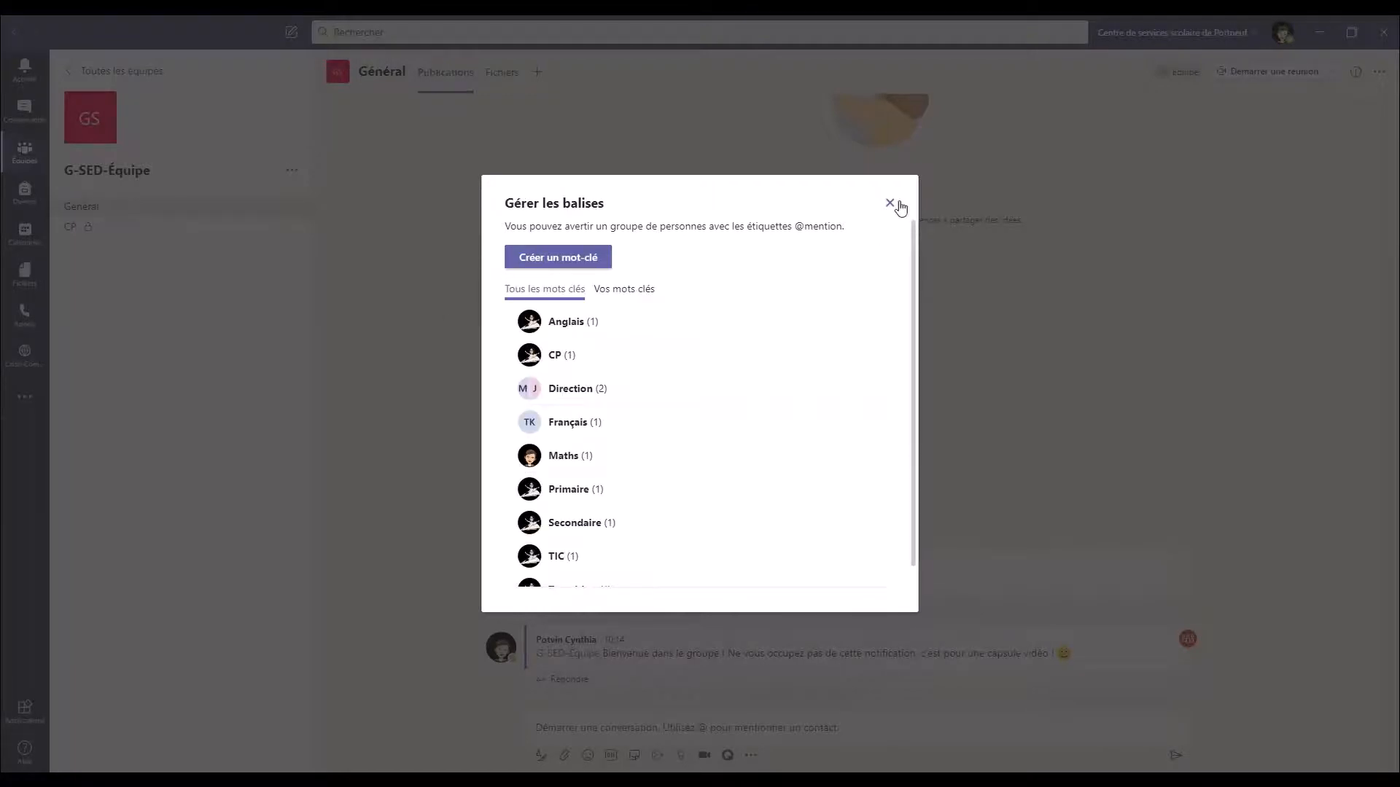
pyautogui.click(891, 204)
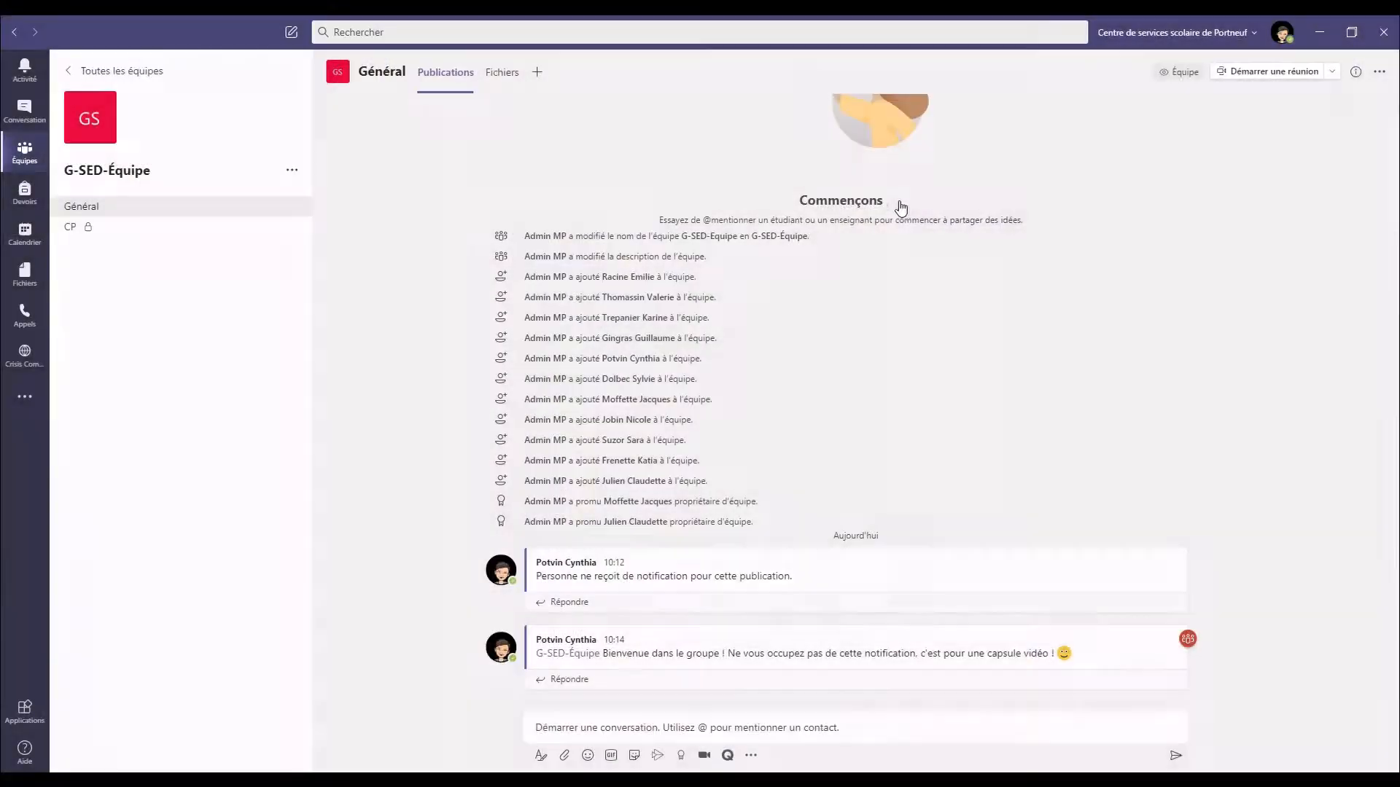
# Open the G-SED-Équipe management page and expand Membres et invités
pyautogui.click(291, 172)
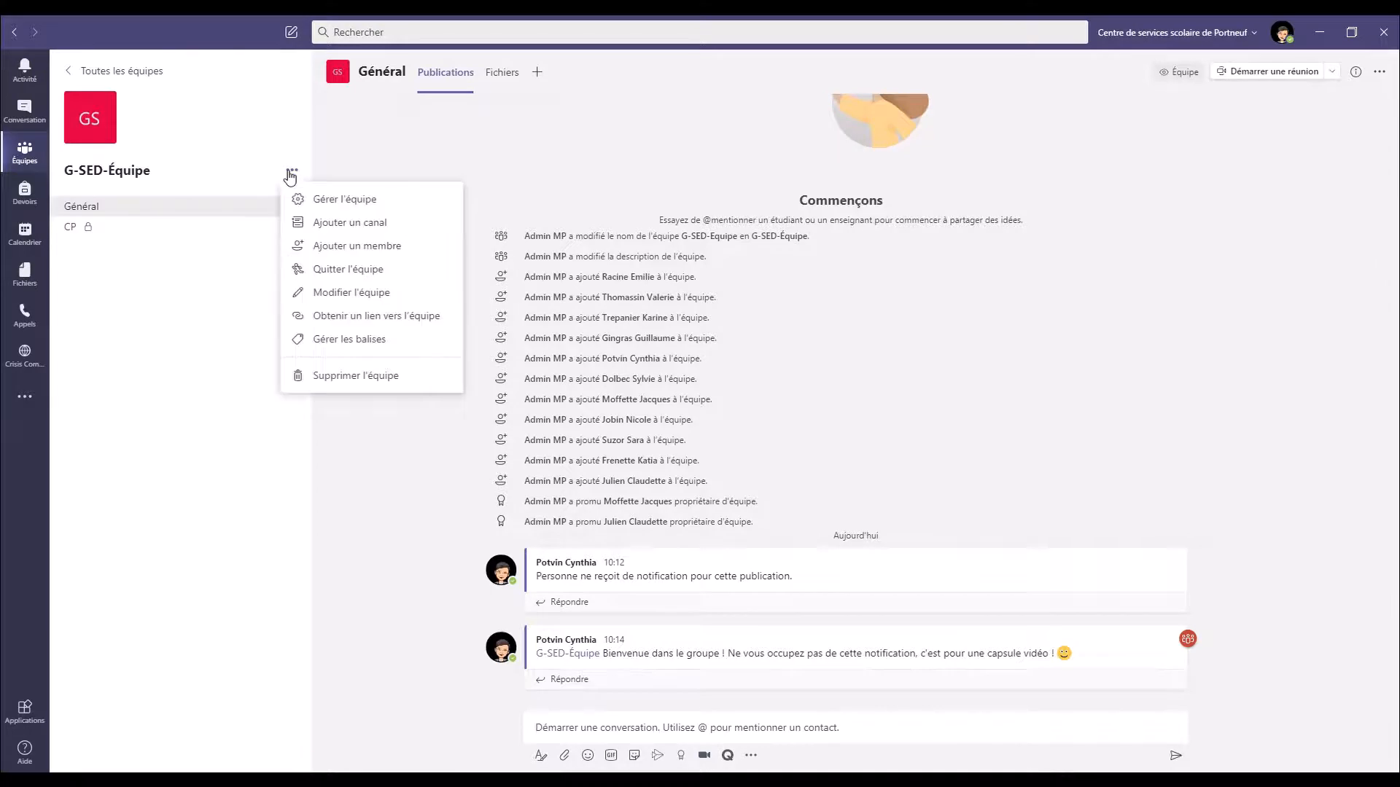
pyautogui.click(381, 201)
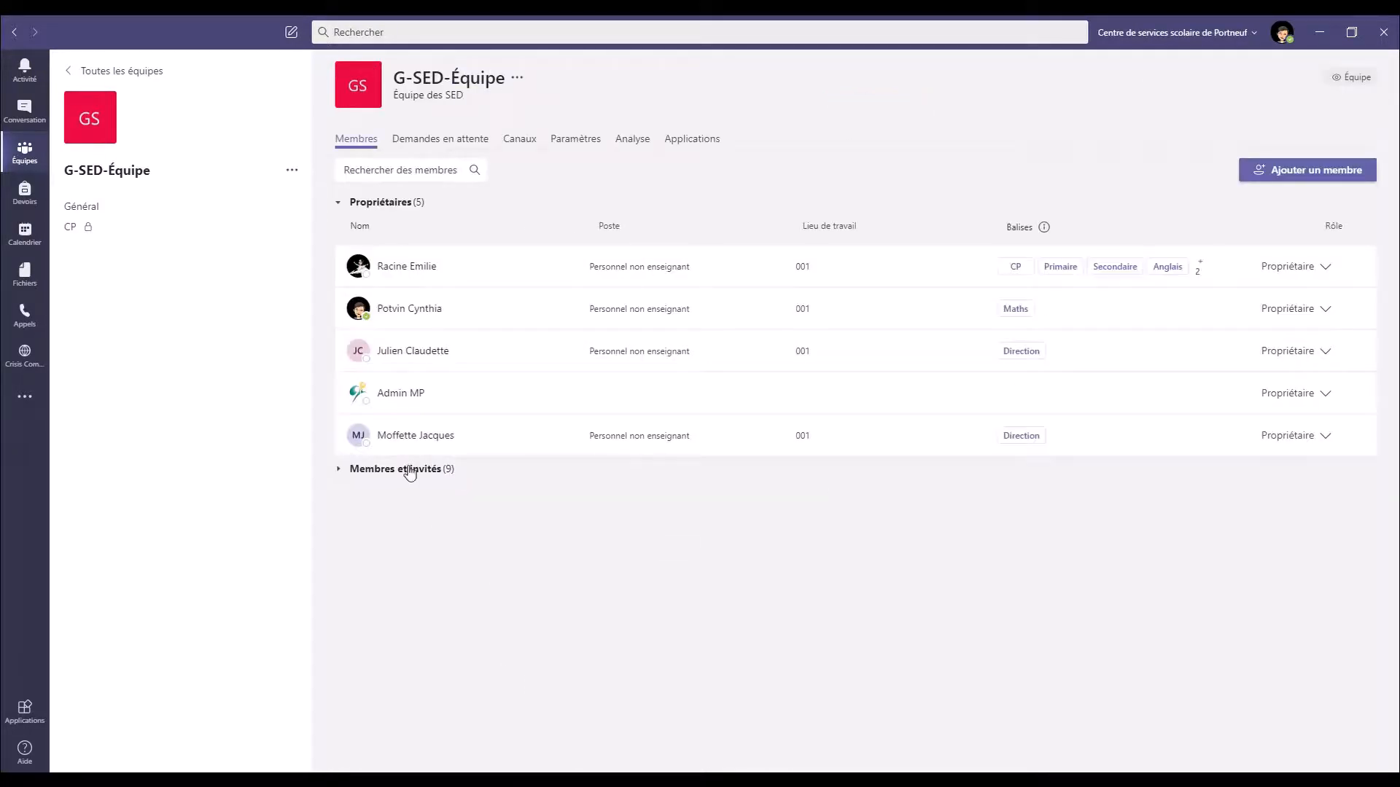
pyautogui.click(407, 469)
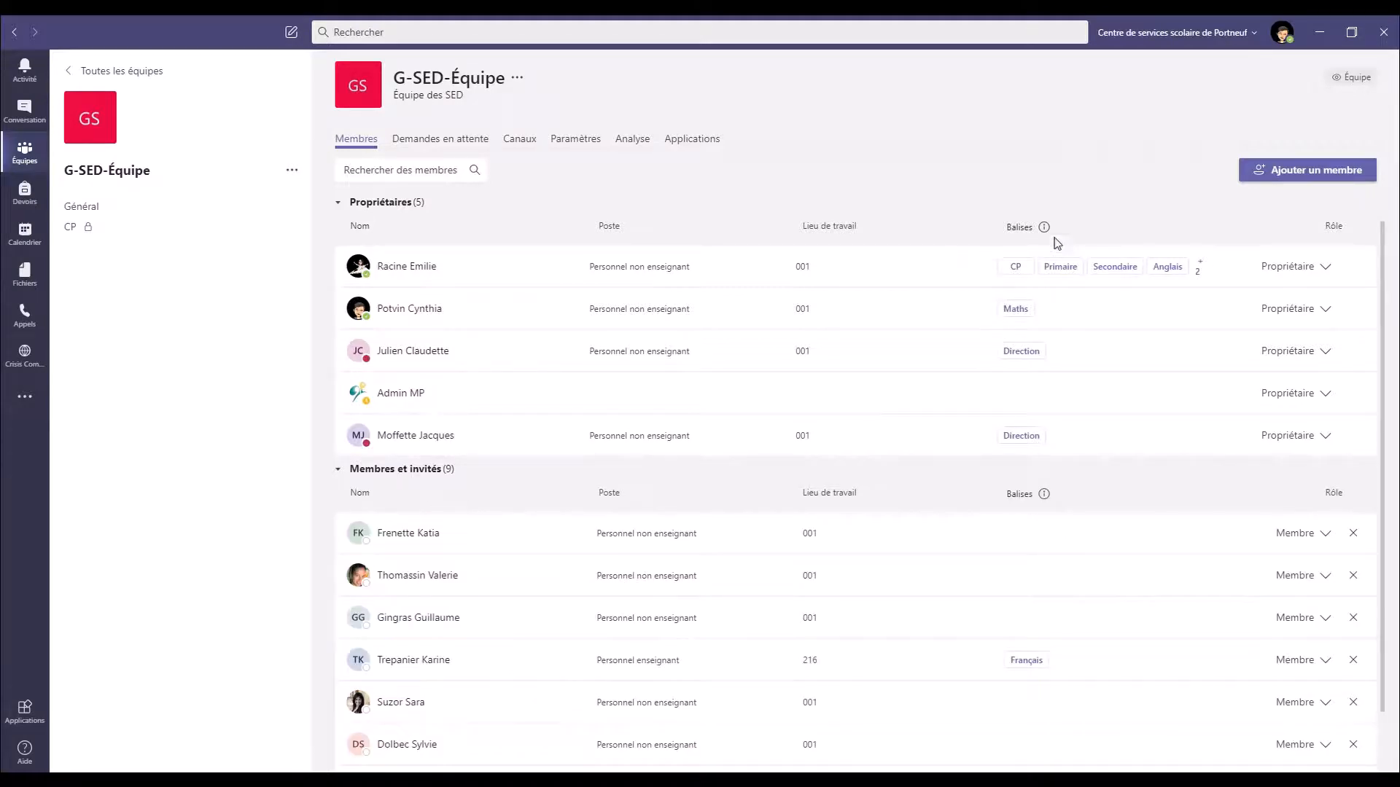
# Give the Maths-tagged owner the CP, Primaire, Secondaire, TIC and Transition tags
pyautogui.click(1049, 310)
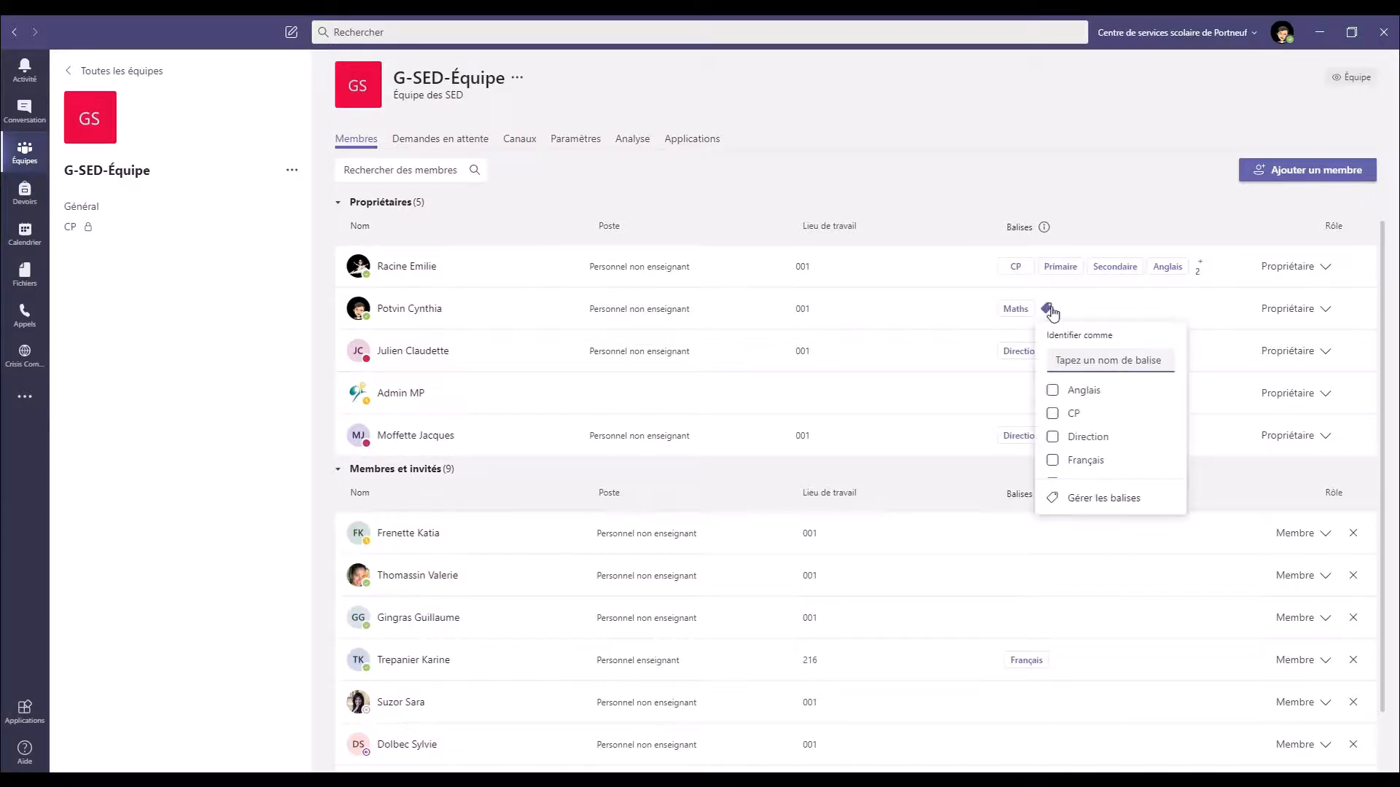
pyautogui.click(1050, 310)
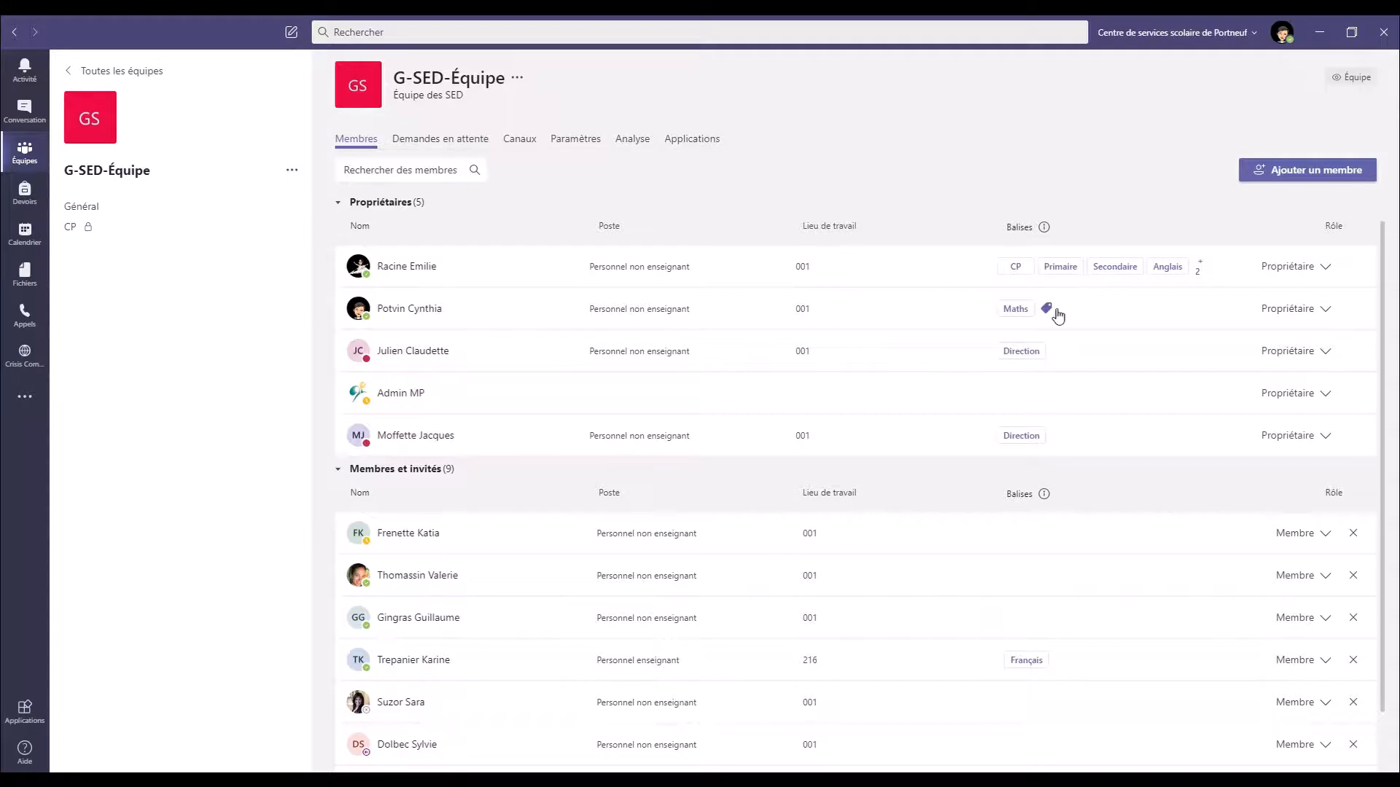
pyautogui.click(1056, 313)
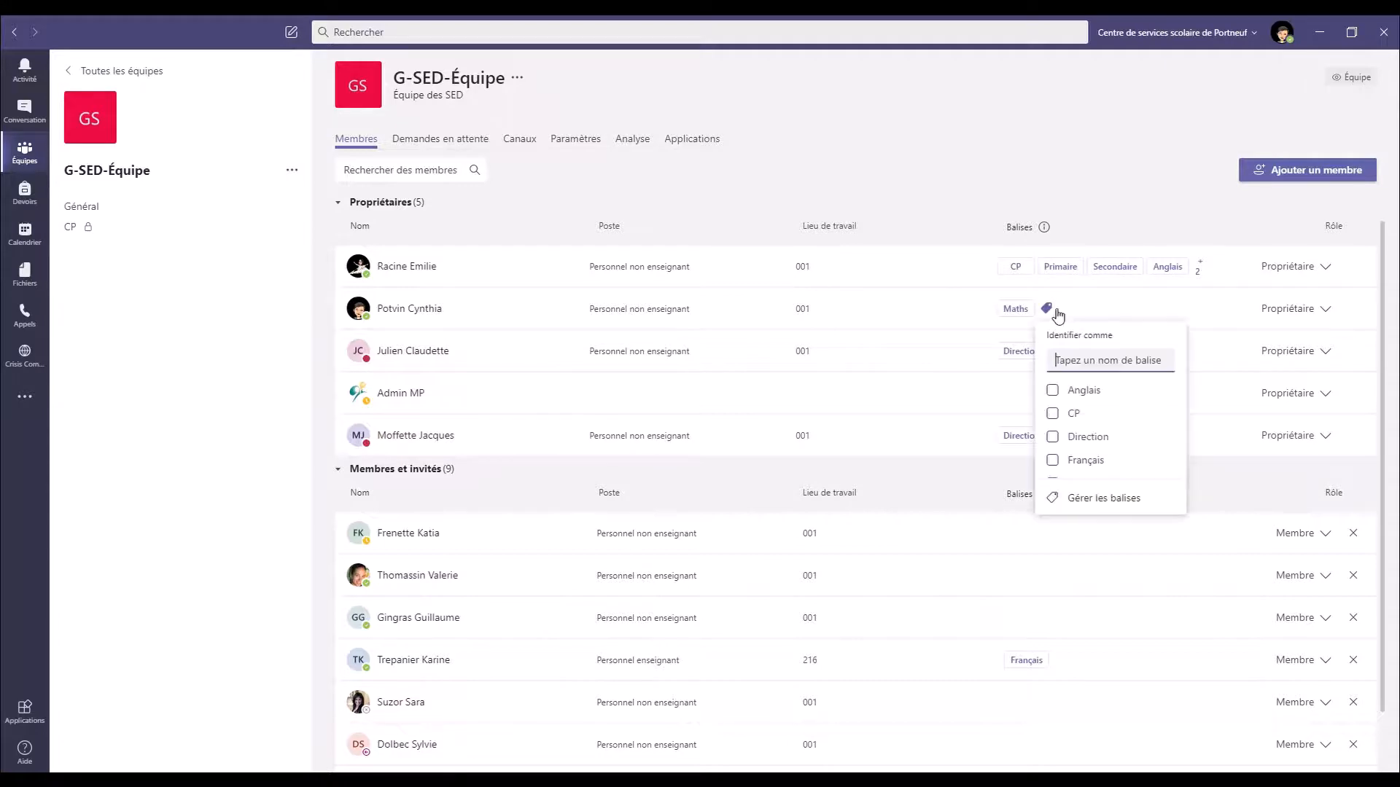
pyautogui.click(1066, 414)
pyautogui.scroll(-3, 1167, 423)
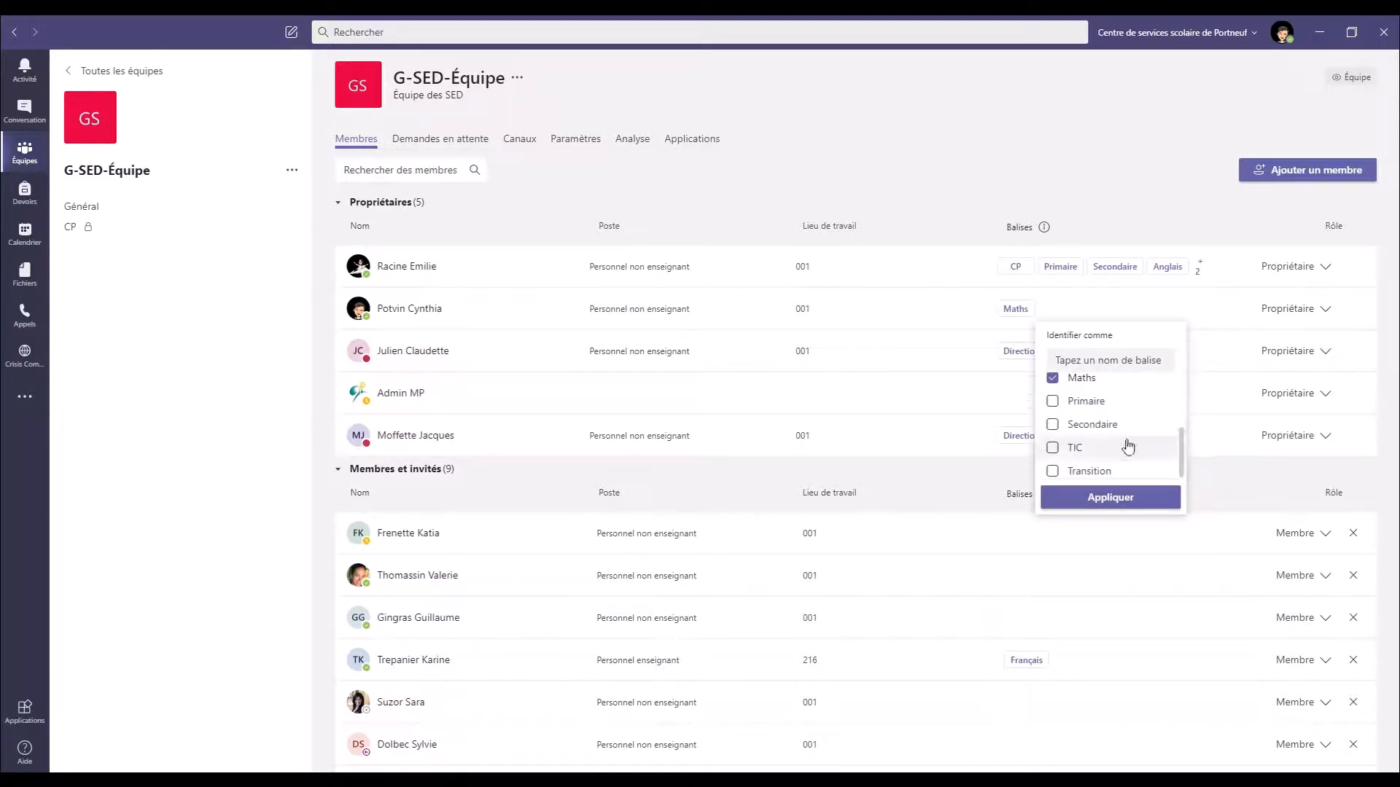
pyautogui.click(1056, 402)
pyautogui.click(1055, 426)
pyautogui.click(1055, 449)
pyautogui.scroll(-1, 1177, 455)
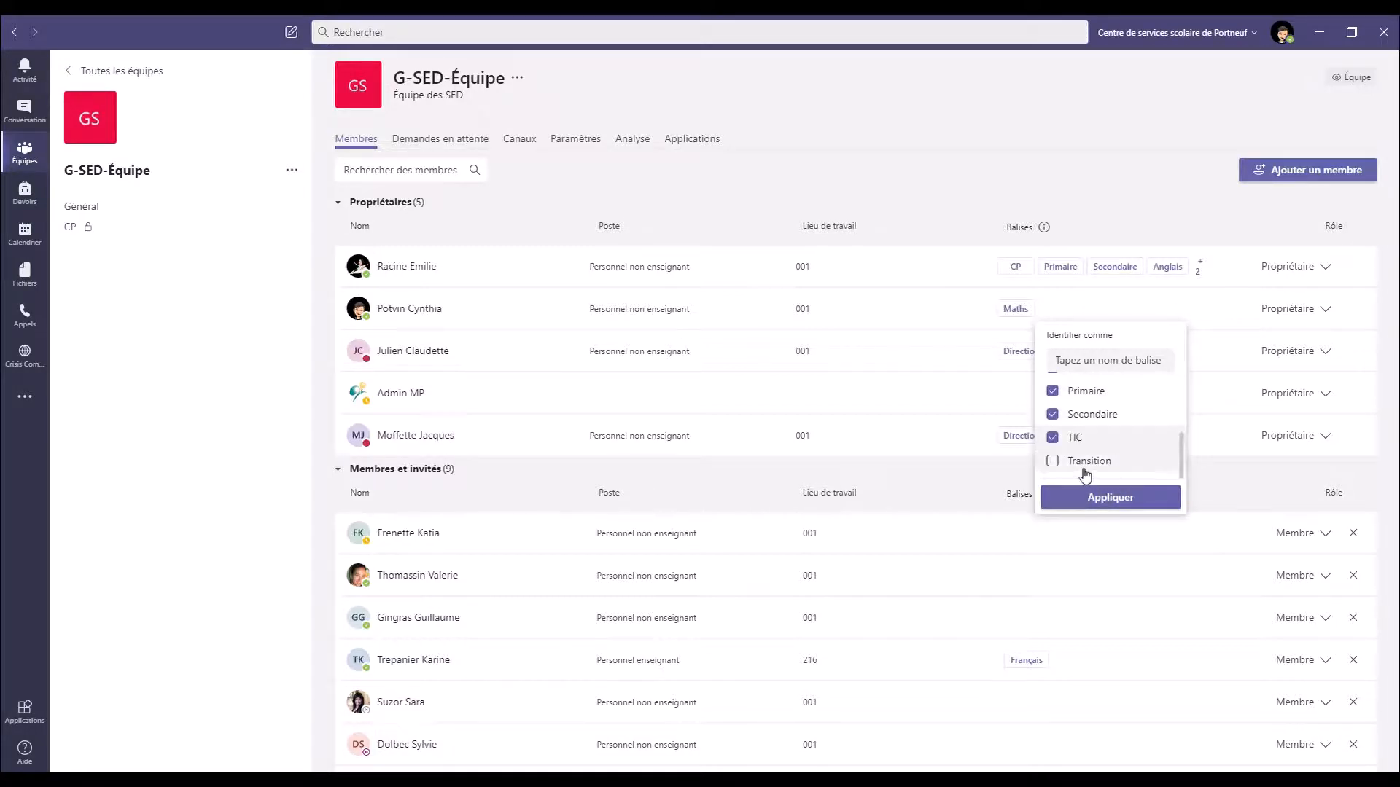
pyautogui.click(1055, 462)
pyautogui.click(1100, 496)
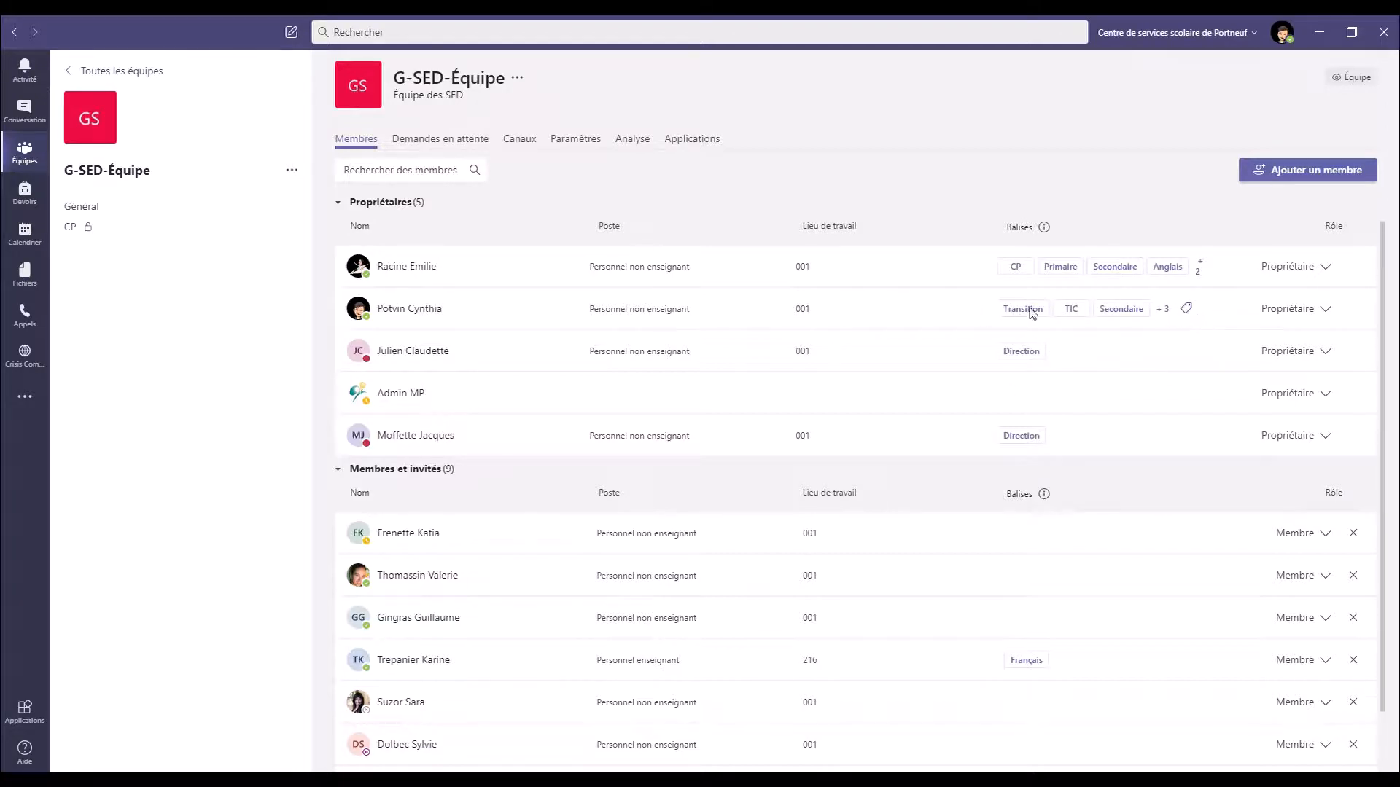
# Create a Science tag for that owner, then insert a Maths tag mention in Général
pyautogui.click(1188, 311)
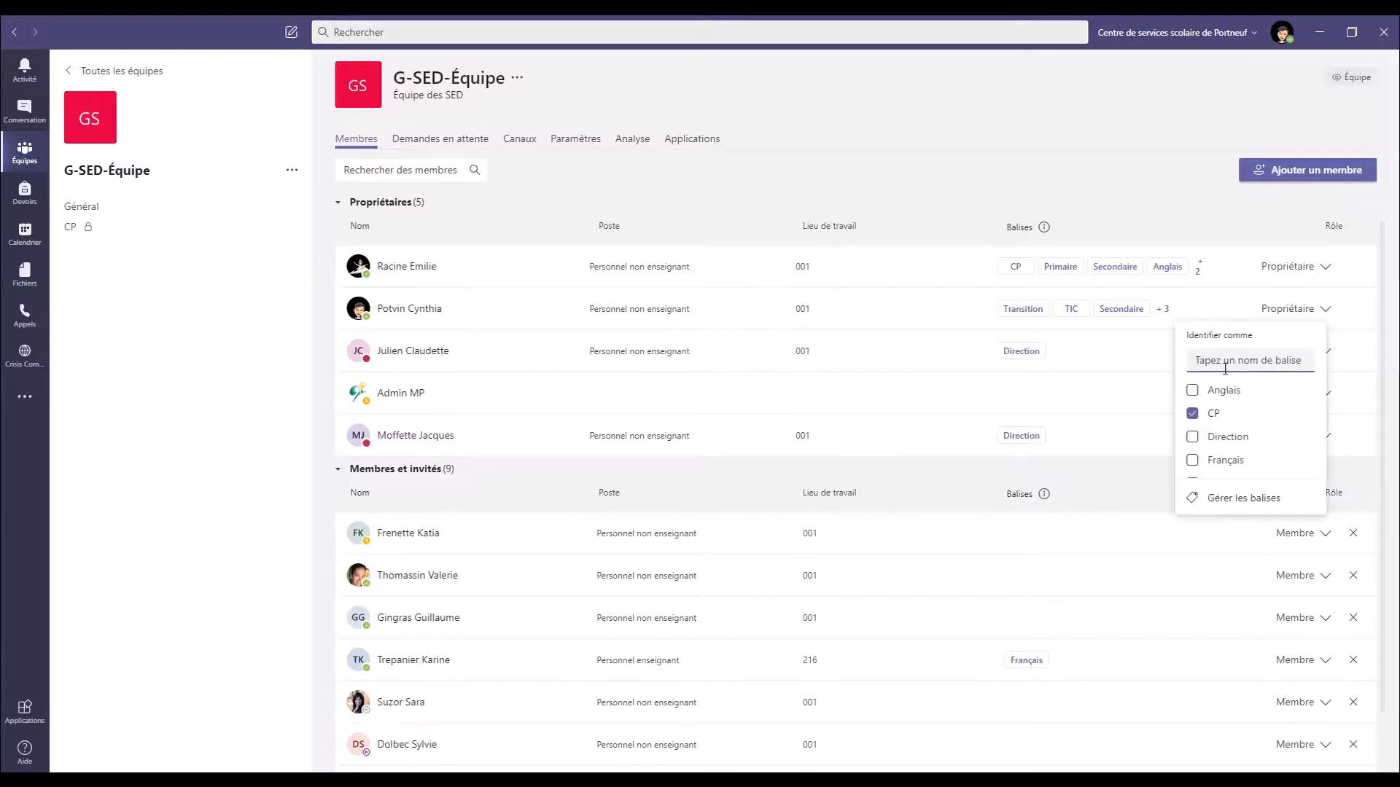
pyautogui.write('Science')
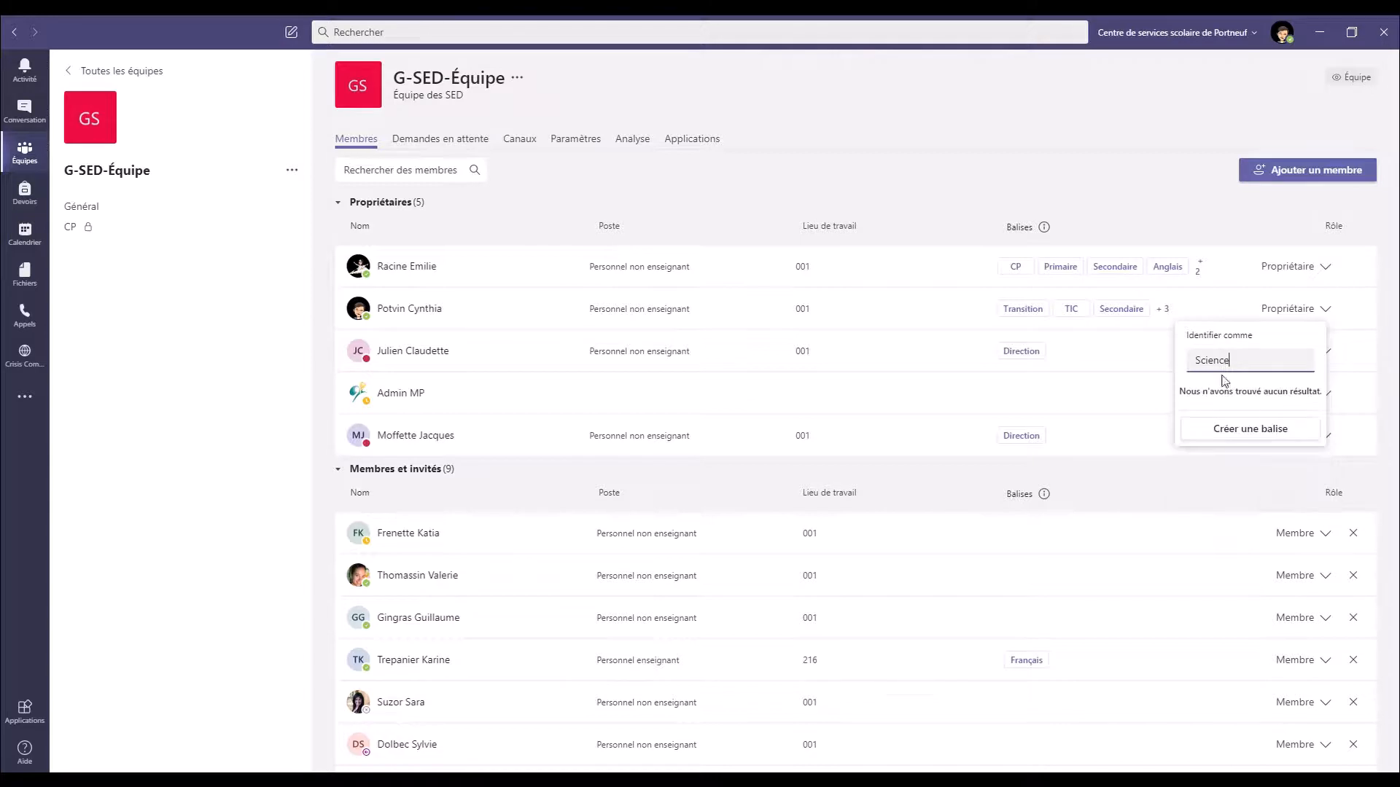
pyautogui.click(1241, 432)
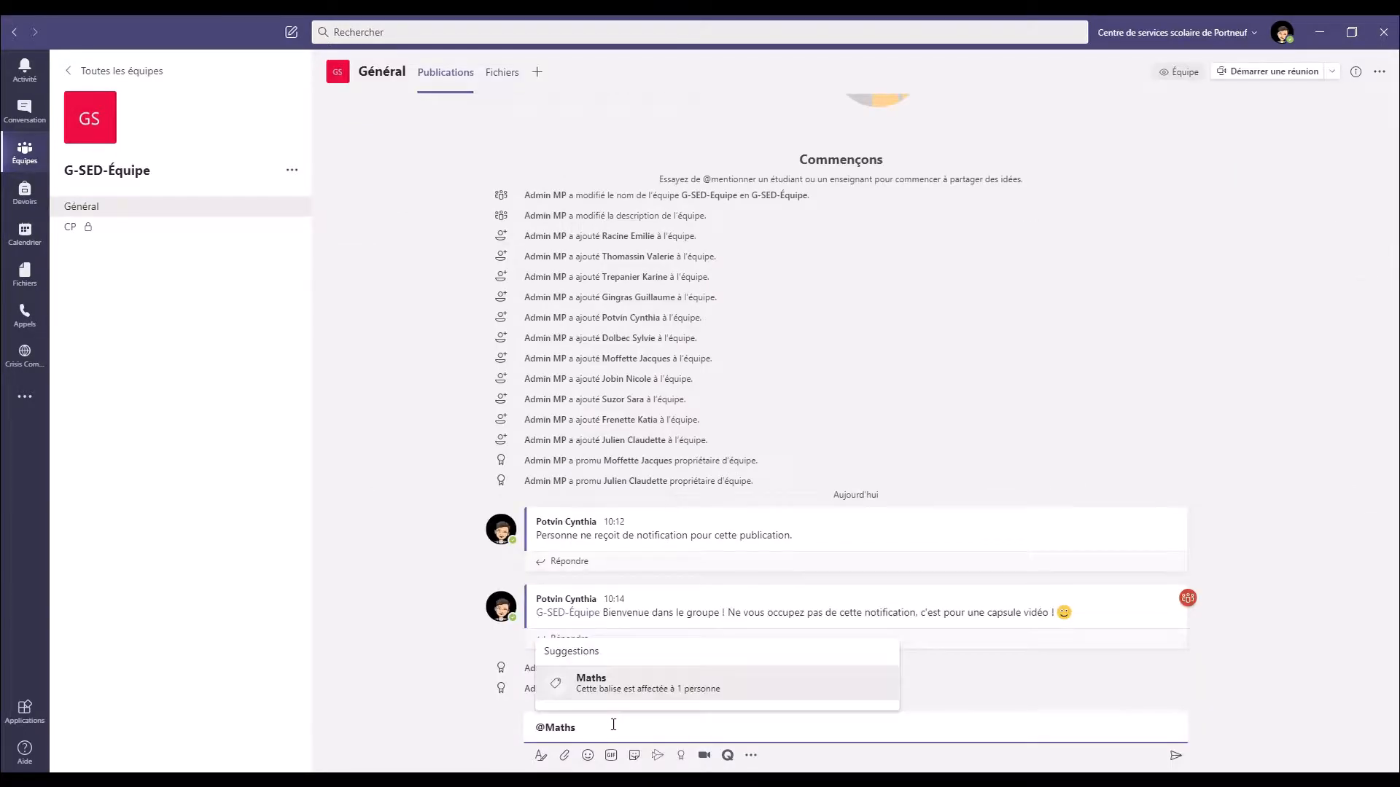
pyautogui.press('Return')
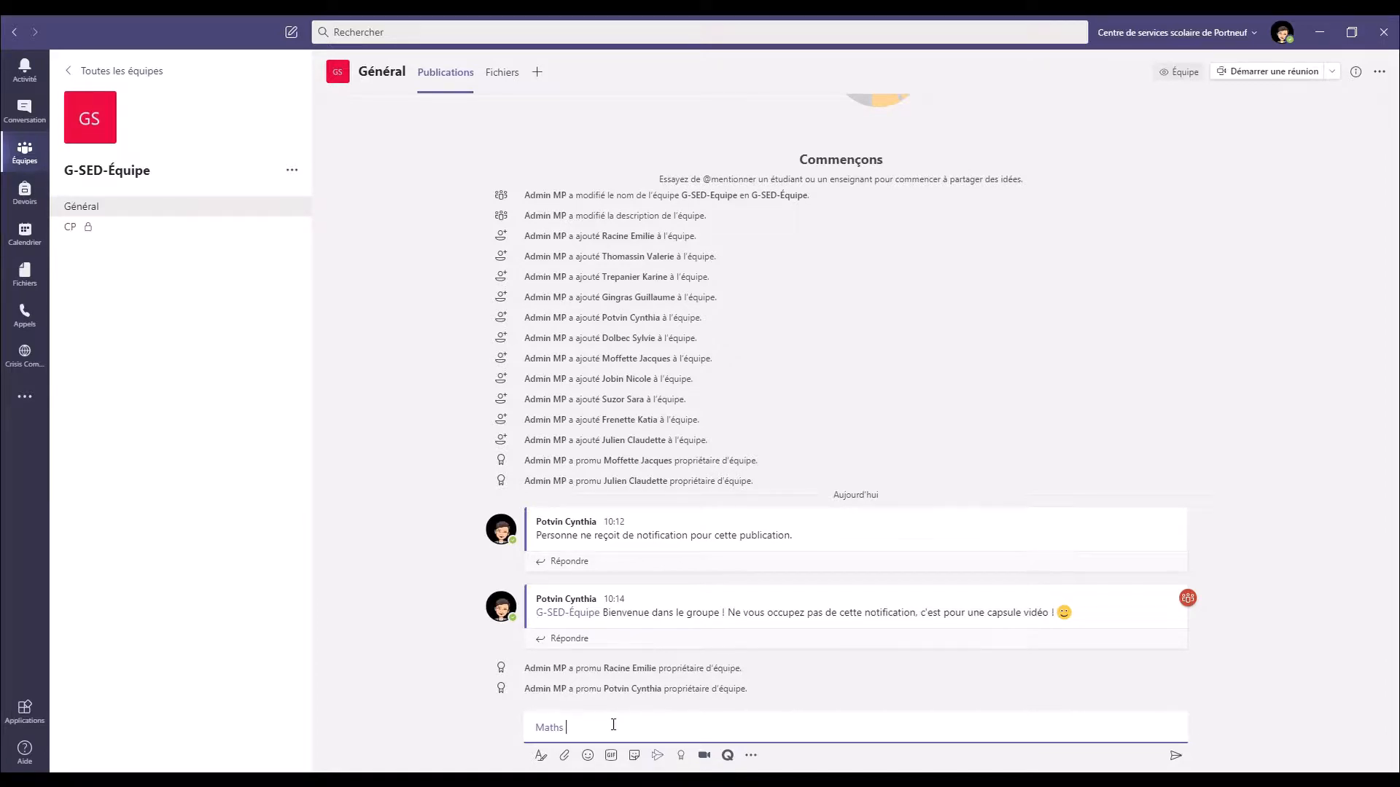
# Send the Maths mention with 'Message pour ceux qui s'intéressent aux maths seulement.'
pyautogui.write("Message pour ceux qui s'intéressent aux maths seulement.")
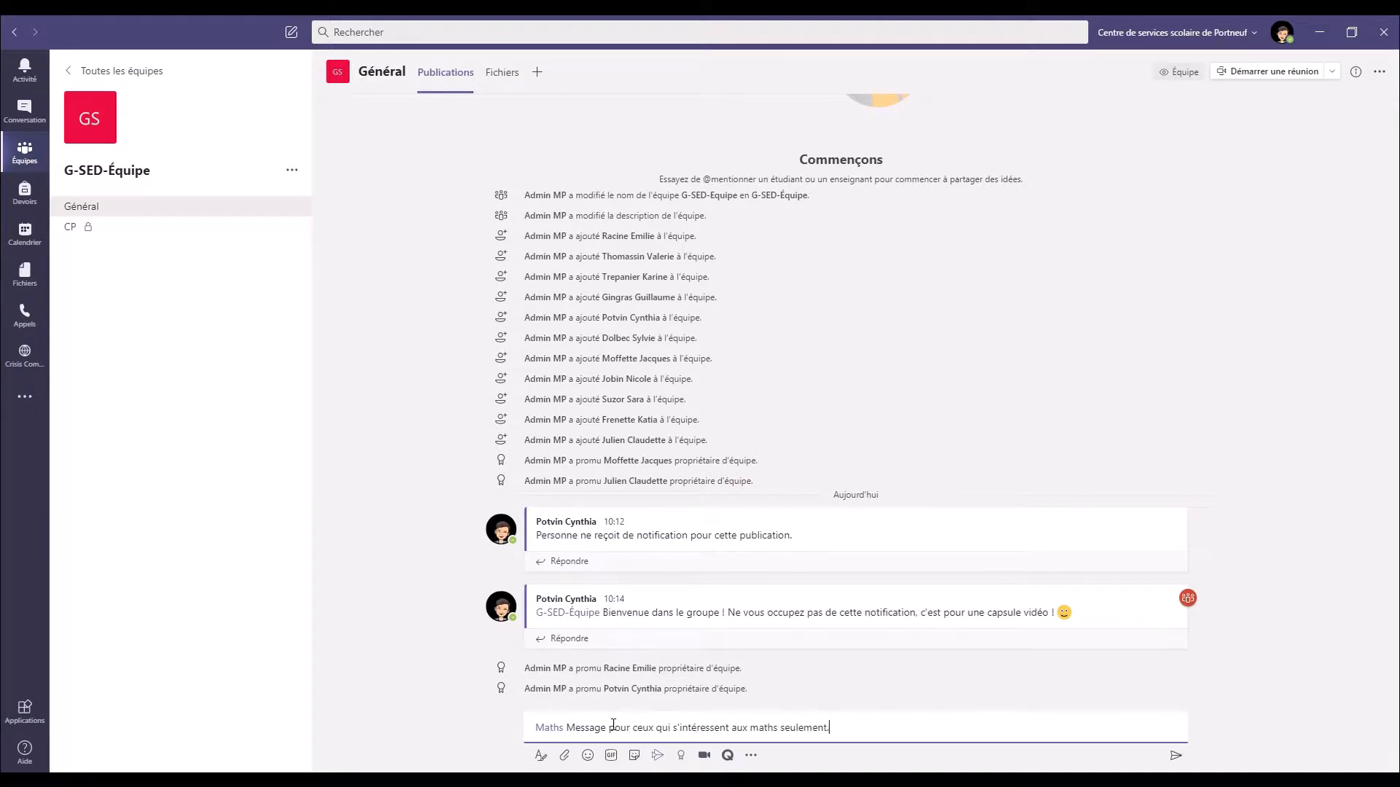
pyautogui.press('Return')
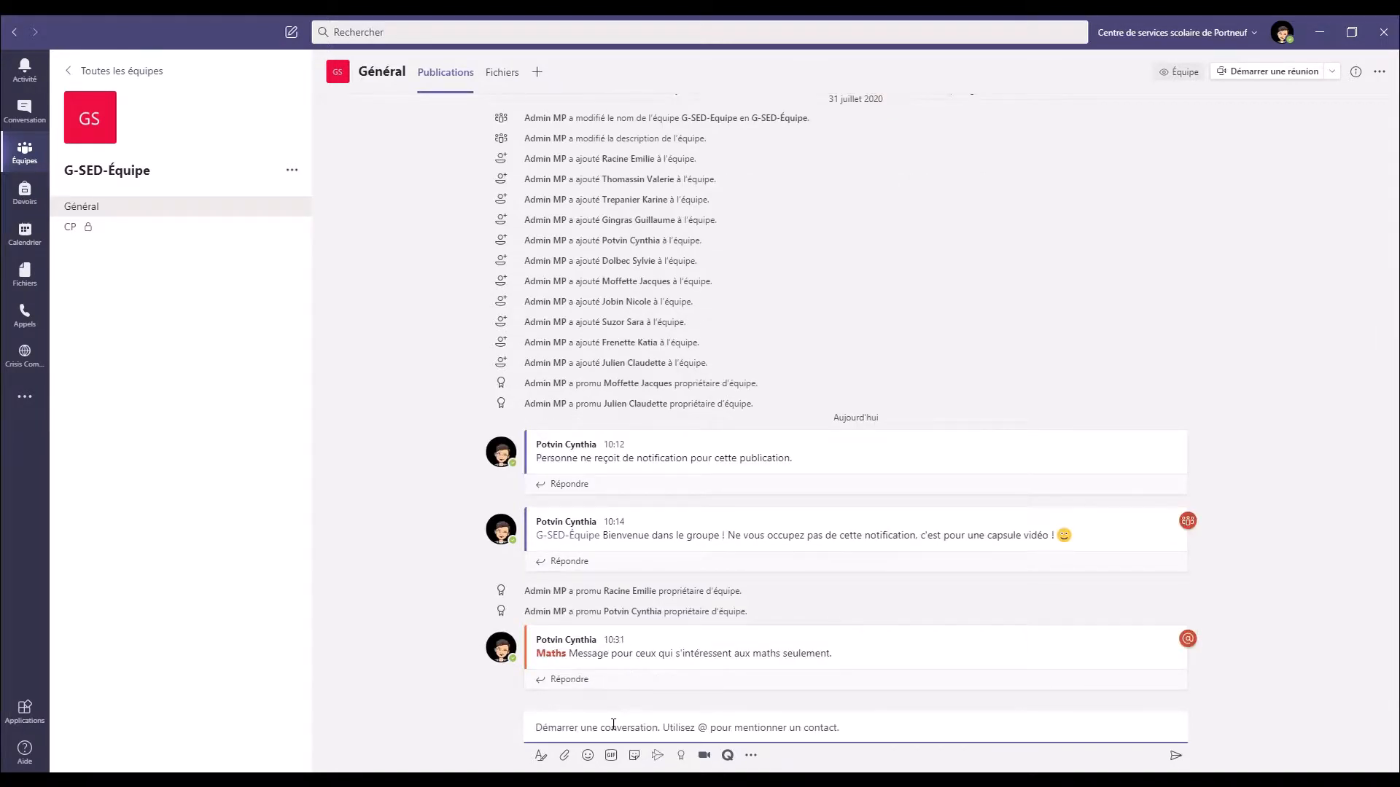